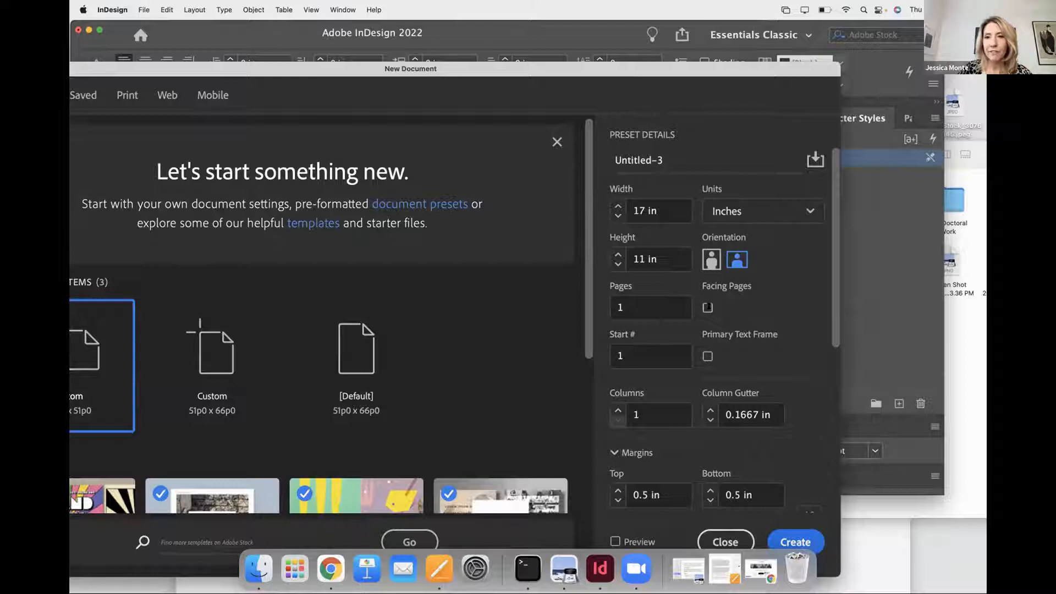
- Enable facing pages for the 17 × 11 in landscape document, review its margin and bleed settings, and create it
{"action": "left_click", "coordinate": [707, 307]}
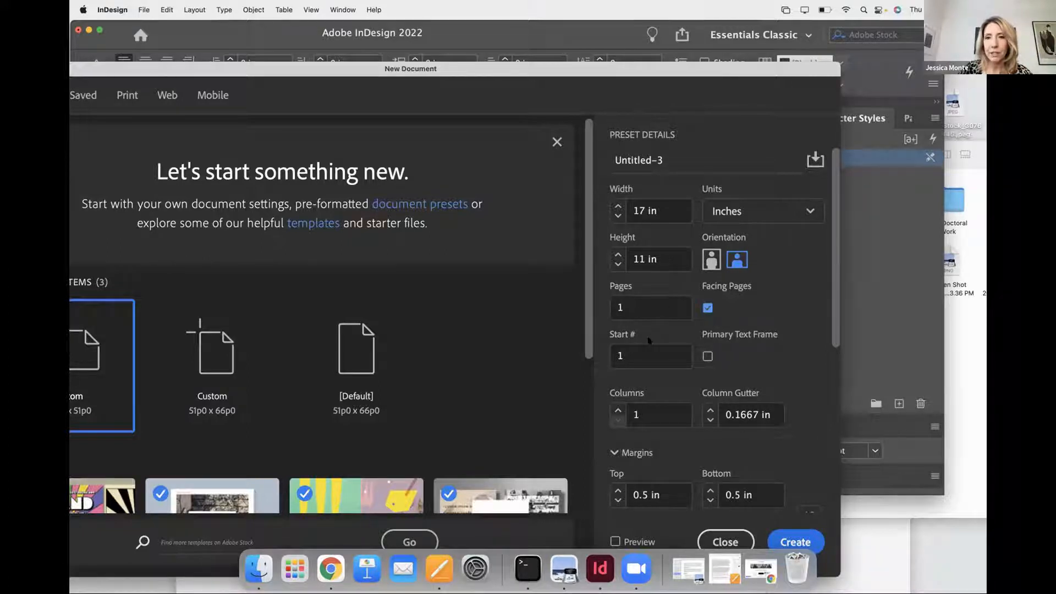
{"action": "scroll", "coordinate": [649, 340], "scroll_direction": "down", "scroll_amount": 8}
{"action": "scroll", "coordinate": [650, 302], "scroll_direction": "up", "scroll_amount": 8}
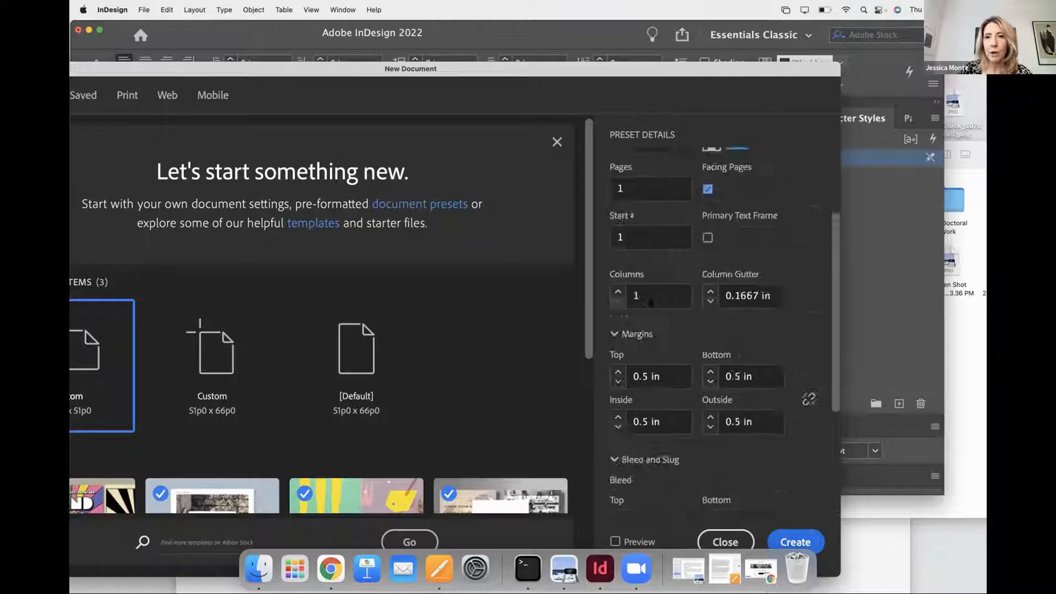
{"action": "left_click", "coordinate": [635, 405]}
{"action": "scroll", "coordinate": [635, 405], "scroll_direction": "down", "scroll_amount": 8}
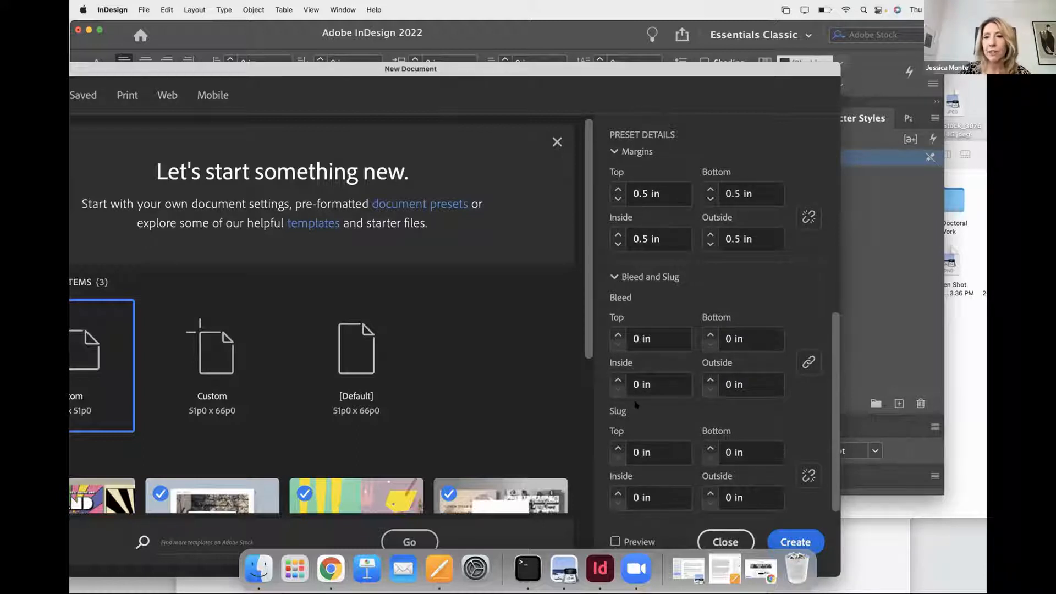
{"action": "left_click_drag", "start_coordinate": [710, 64], "coordinate": [862, 15]}
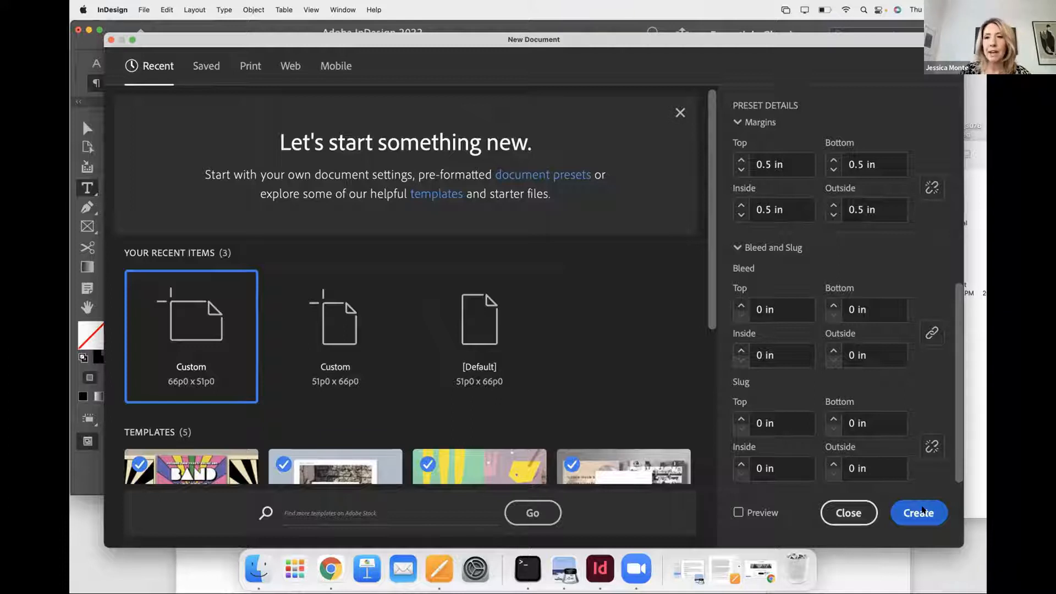
{"action": "scroll", "coordinate": [902, 360], "scroll_direction": "up", "scroll_amount": 6}
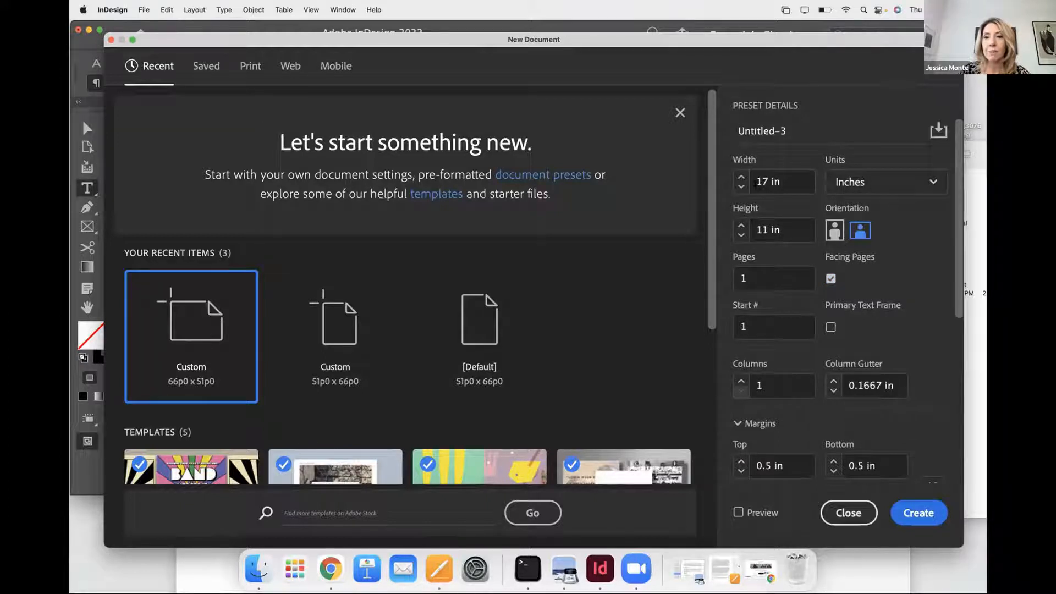
{"action": "left_click", "coordinate": [902, 510]}
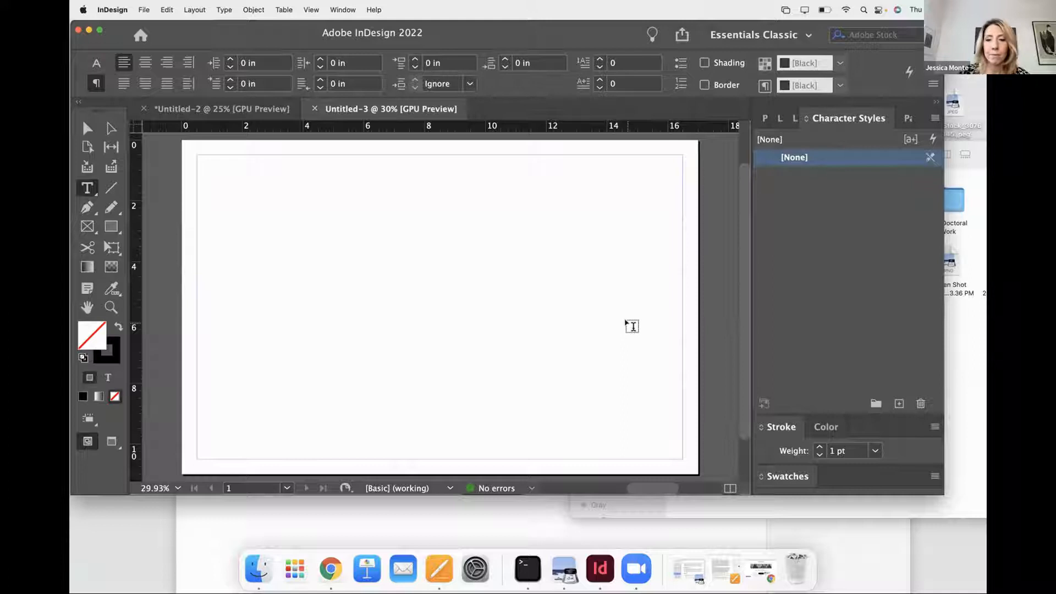
{"action": "key", "text": "super+minus"}
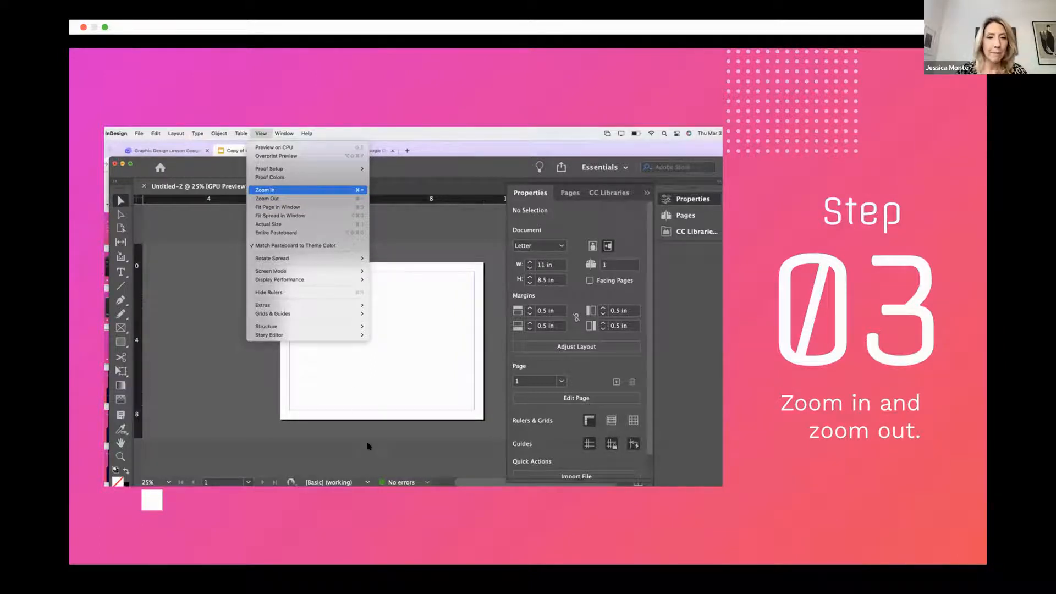
- Exit the slideshow, switch to InDesign, and activate the Selection tool in Untitled-4
{"action": "key", "text": "Escape"}
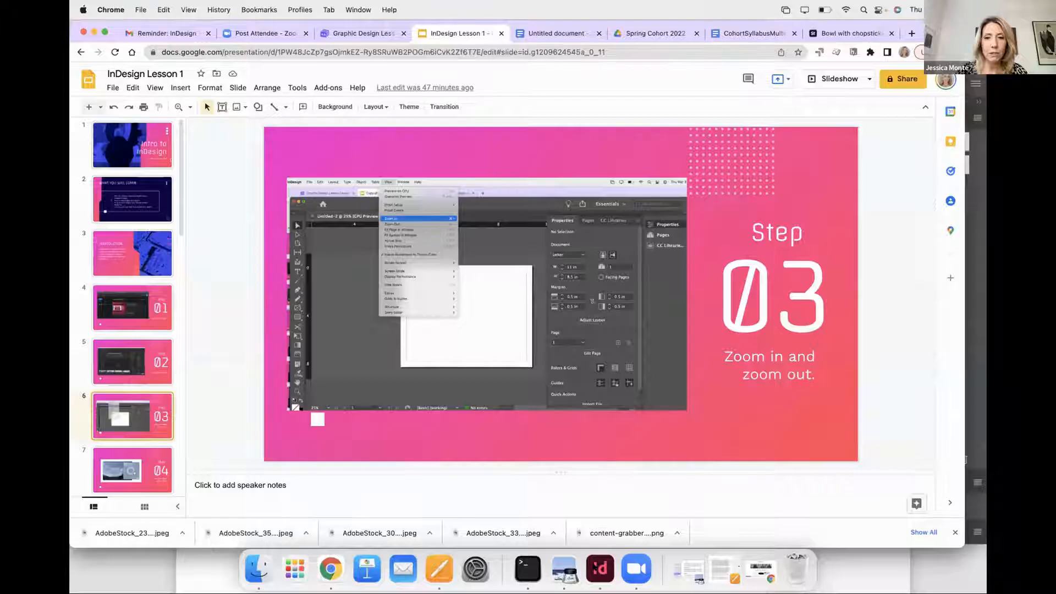
{"action": "key", "text": "super+Tab"}
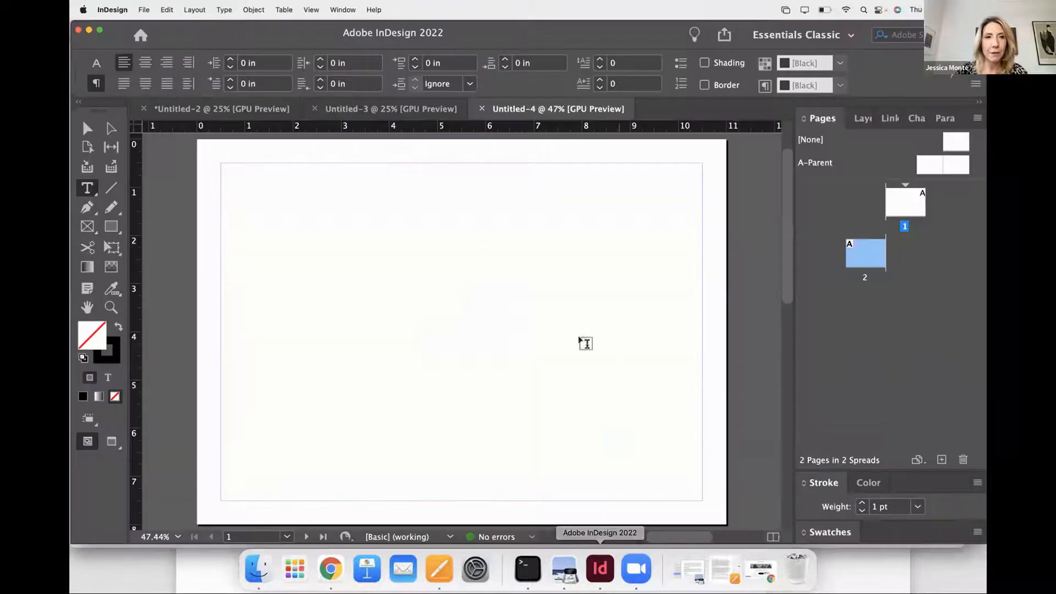
{"action": "left_click", "coordinate": [87, 129]}
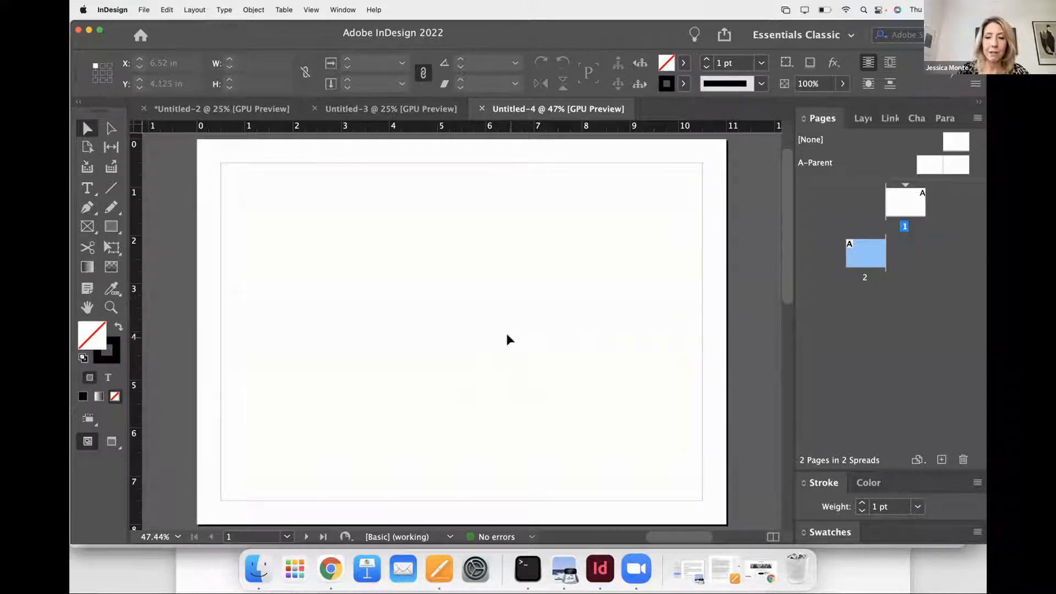
- Zoom the Untitled-4 page in to 125% and back out to 25%, and look over the available zoom commands
{"action": "key", "text": "super+equal"}
{"action": "key", "text": "super+equal"}
{"action": "key", "text": "super+equal"}
{"action": "key", "text": "super+equal"}
{"action": "key", "text": "super+equal"}
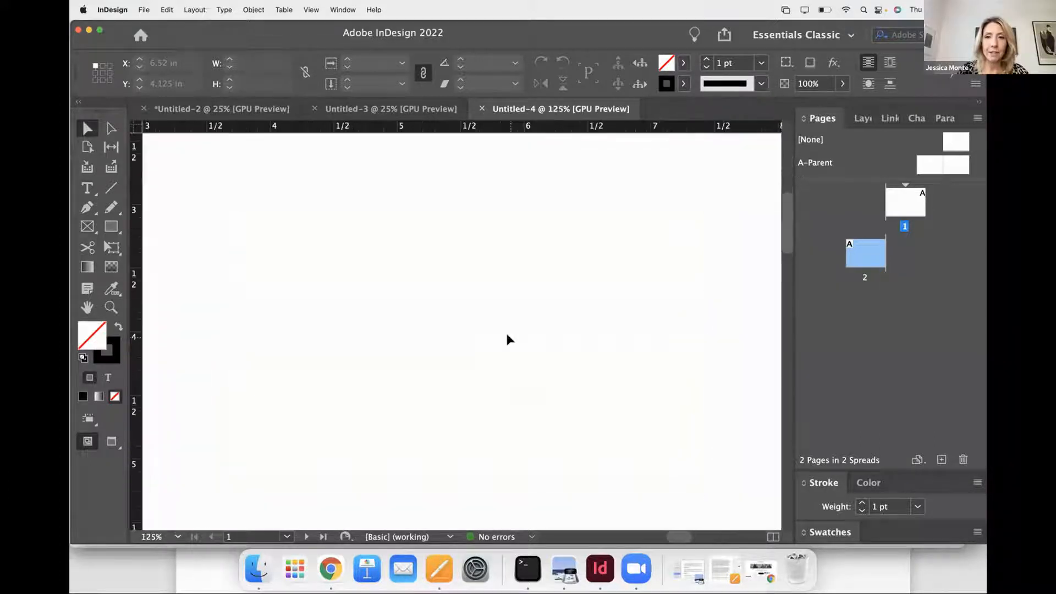
{"action": "key", "text": "super+minus"}
{"action": "key", "text": "super+equal"}
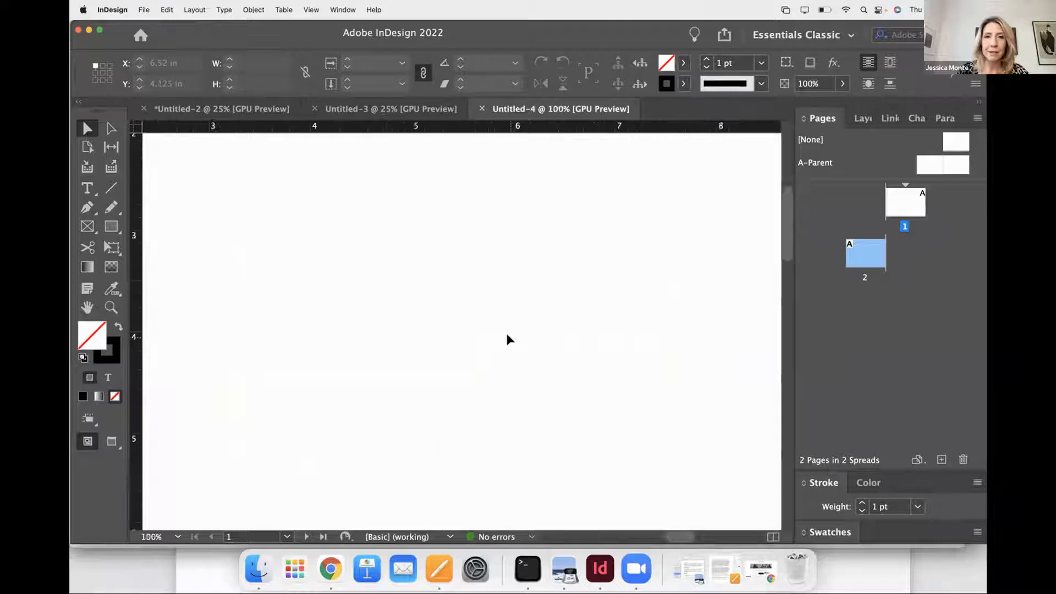
{"action": "key", "text": "super+minus"}
{"action": "key", "text": "super+minus"}
{"action": "key", "text": "super+minus"}
{"action": "key", "text": "super+minus"}
{"action": "key", "text": "super+minus"}
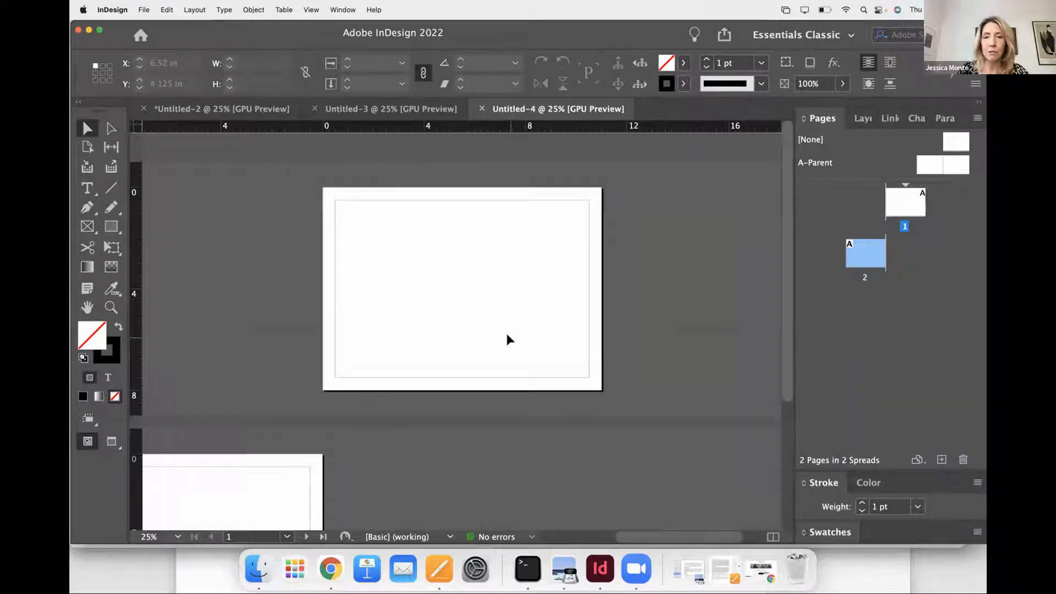
{"action": "key", "text": "super+minus"}
{"action": "key", "text": "super+equal"}
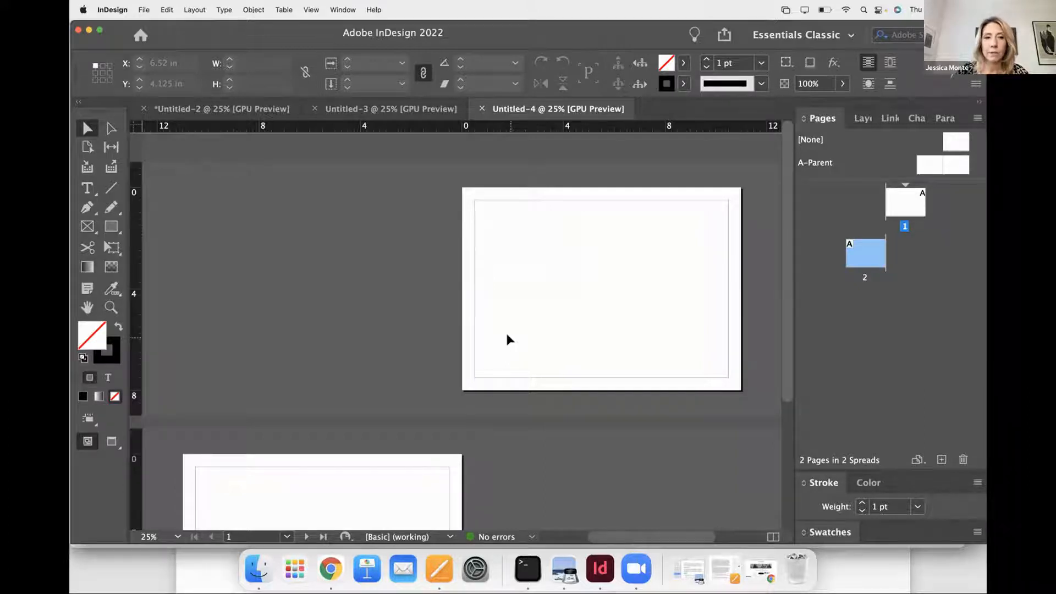
{"action": "left_click", "coordinate": [311, 11]}
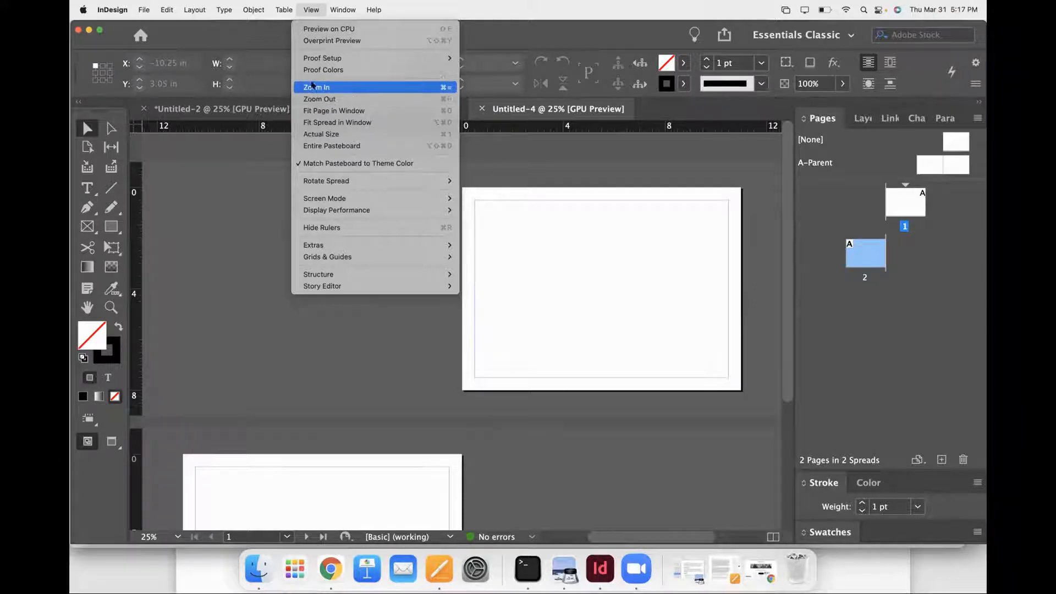
{"action": "left_click", "coordinate": [258, 146]}
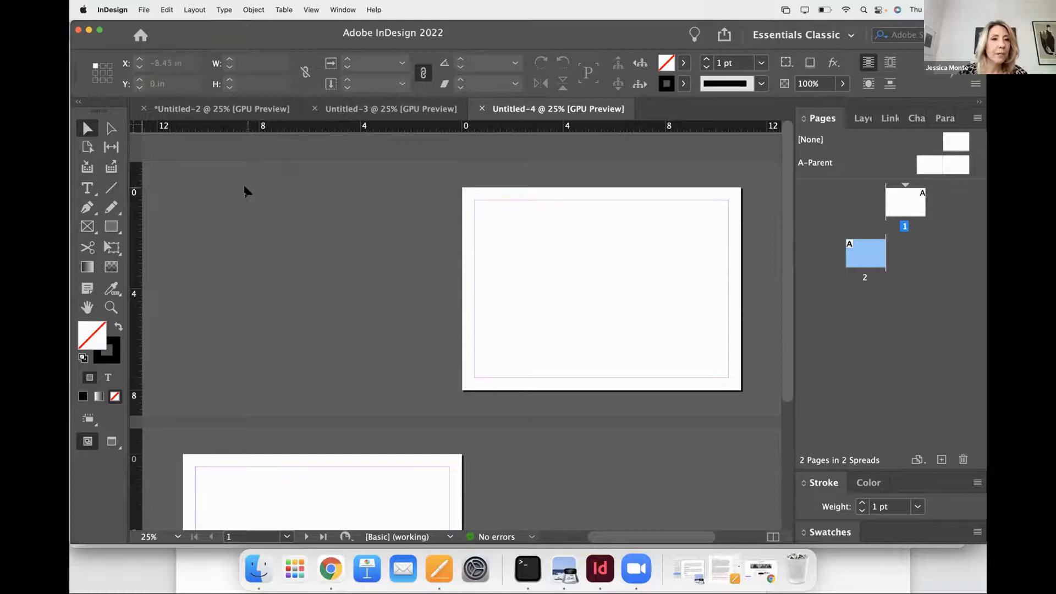
- Pan around the two document pages with the Hand tool and return to the Selection tool
{"action": "left_click", "coordinate": [87, 307]}
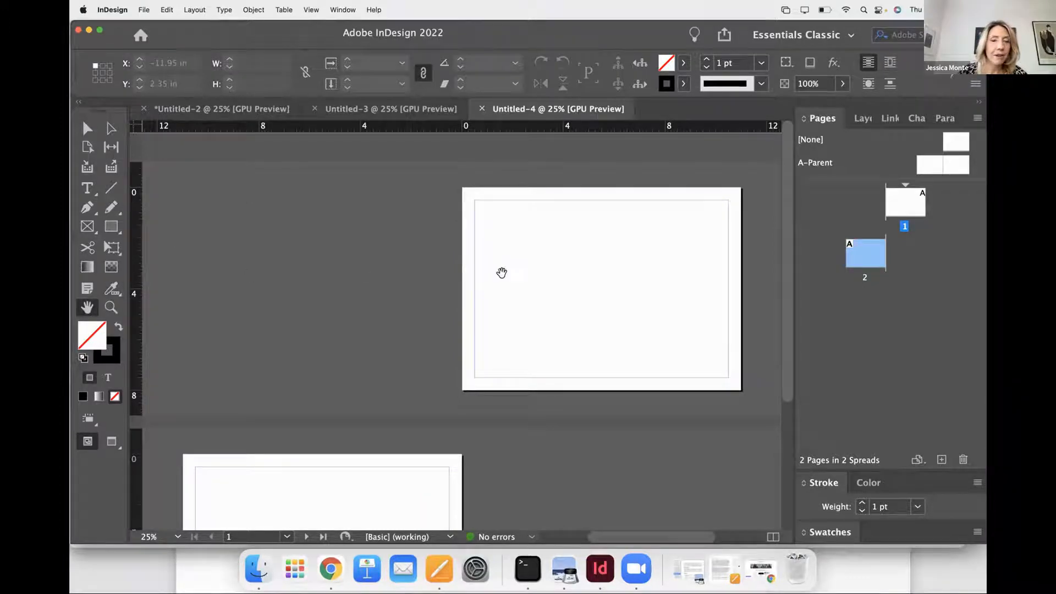
{"action": "scroll", "coordinate": [598, 253], "scroll_direction": "right", "scroll_amount": 5}
{"action": "left_click_drag", "start_coordinate": [599, 253], "coordinate": [488, 236]}
{"action": "left_click_drag", "start_coordinate": [620, 393], "coordinate": [618, 324]}
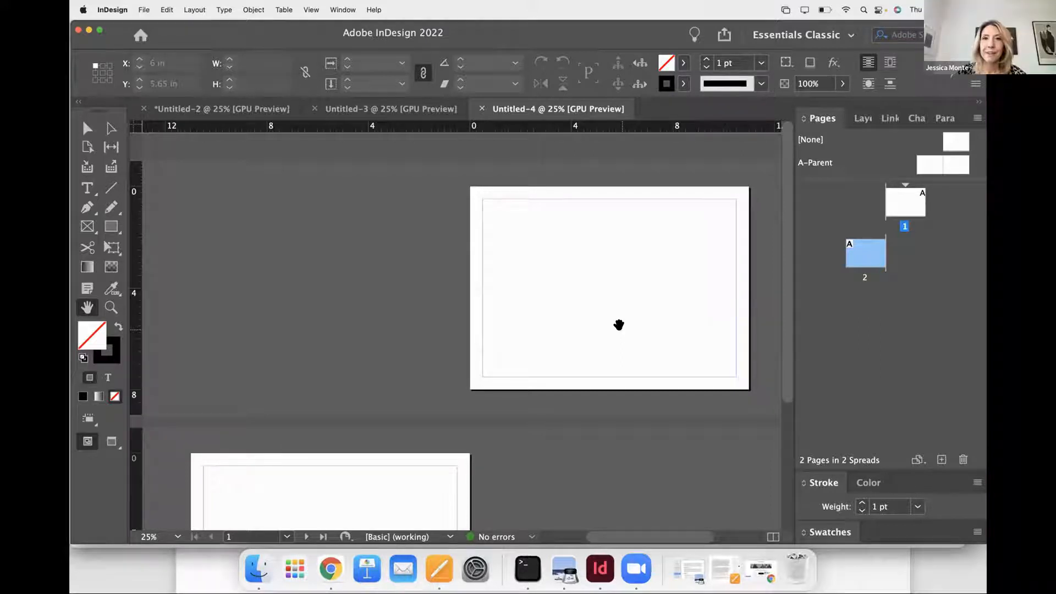
{"action": "left_click_drag", "start_coordinate": [619, 325], "coordinate": [621, 280]}
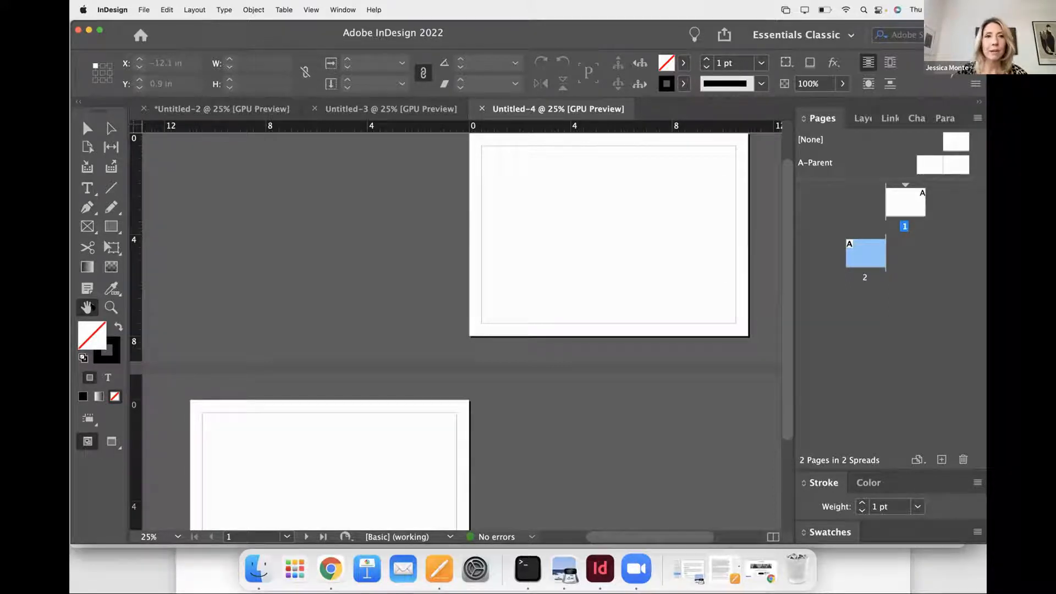
{"action": "left_click", "coordinate": [87, 188]}
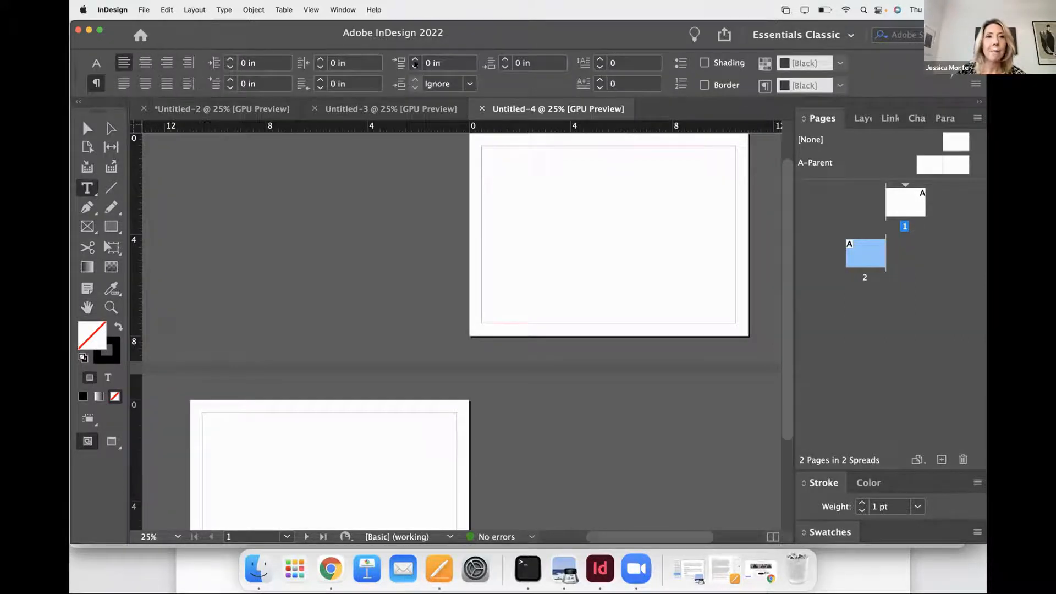
{"action": "left_click", "coordinate": [84, 128]}
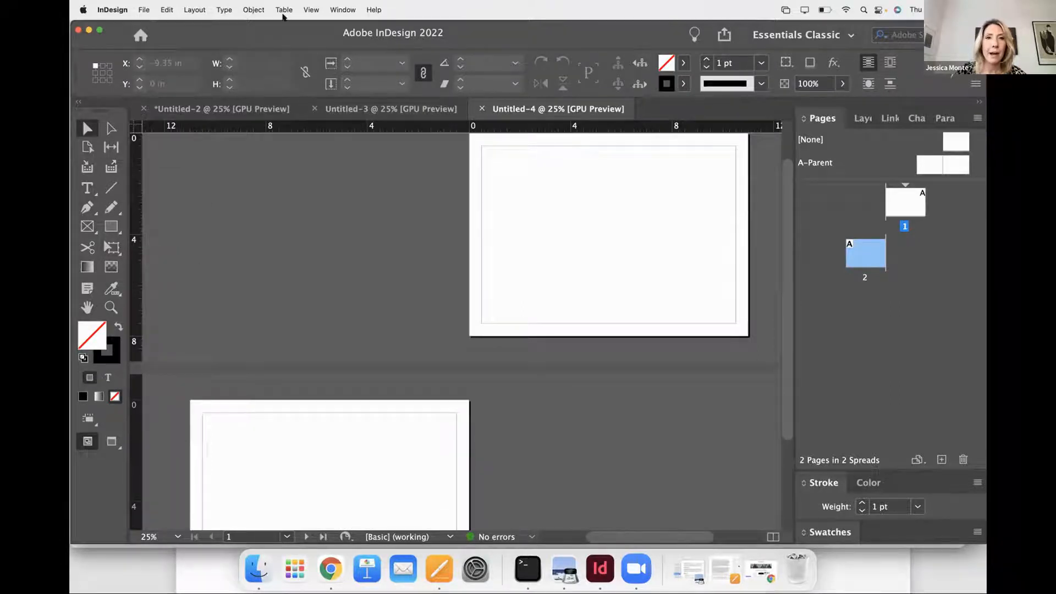
- Look through the document's layers, links, paragraph styles and character styles
{"action": "left_click_drag", "start_coordinate": [287, 40], "coordinate": [139, 45]}
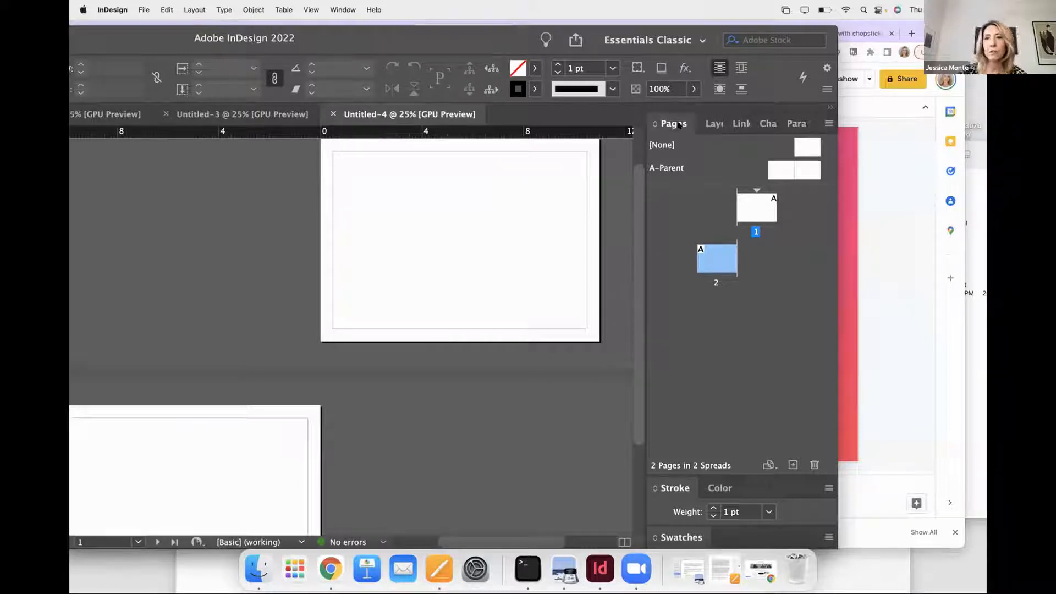
{"action": "left_click", "coordinate": [705, 122]}
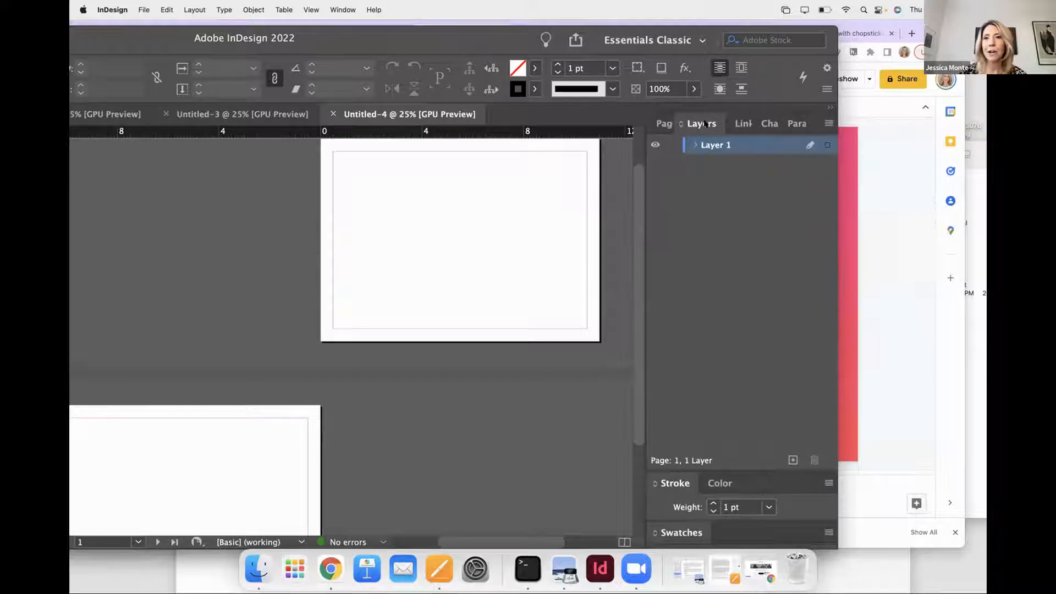
{"action": "left_click", "coordinate": [737, 124]}
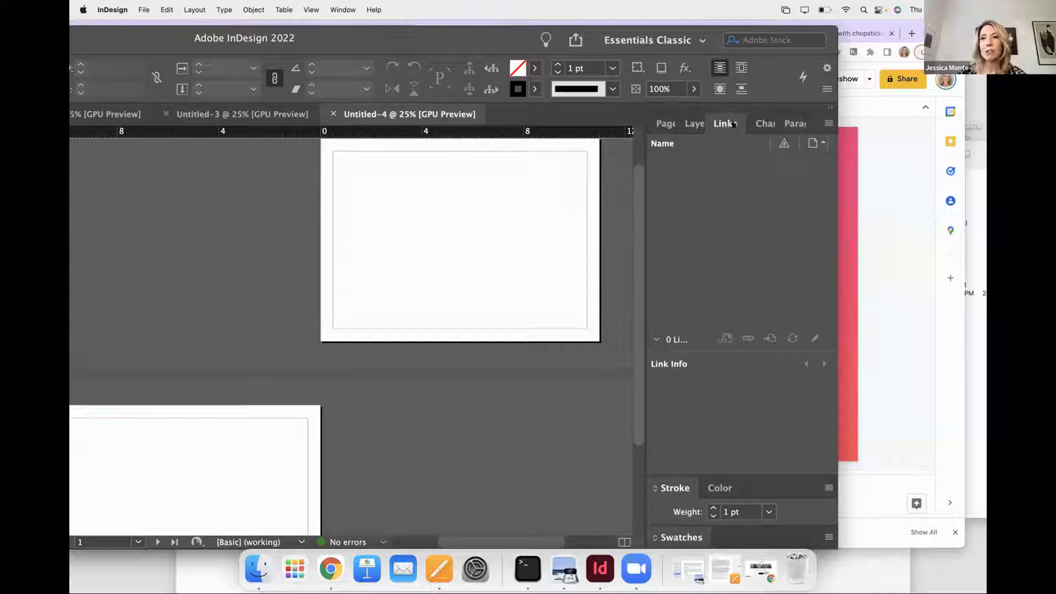
{"action": "left_click", "coordinate": [789, 124]}
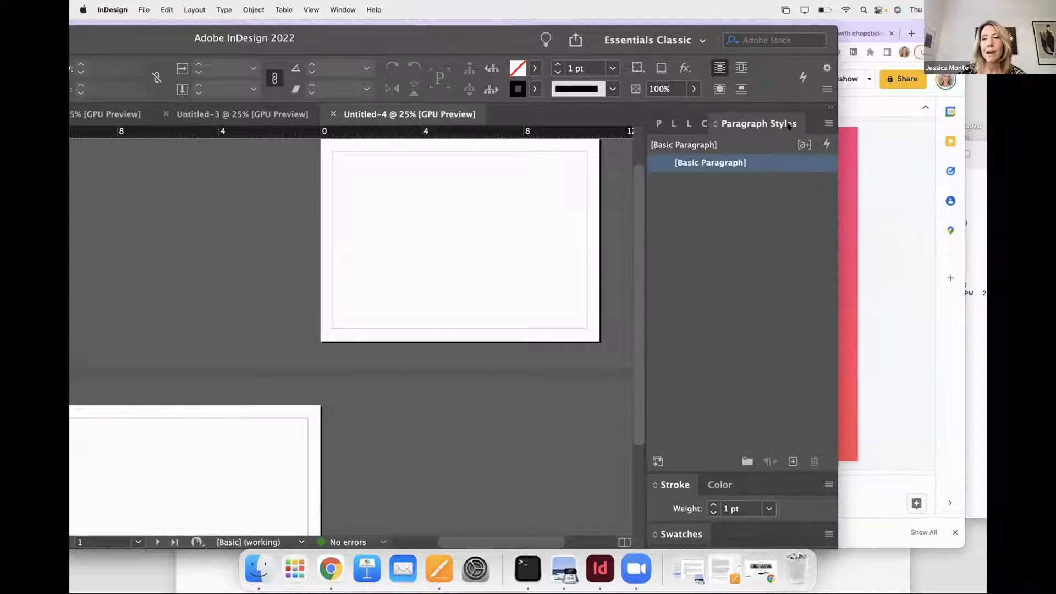
{"action": "left_click", "coordinate": [702, 125]}
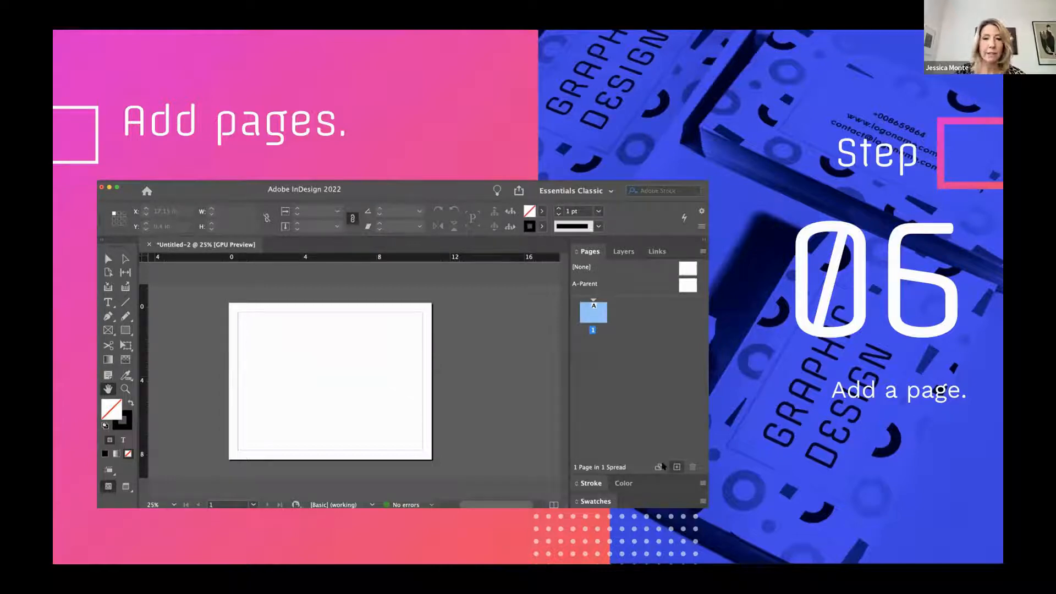
- Advance past the add-pages slide, leave the slideshow, and switch to InDesign to show the document's layers
{"action": "key", "text": "Right"}
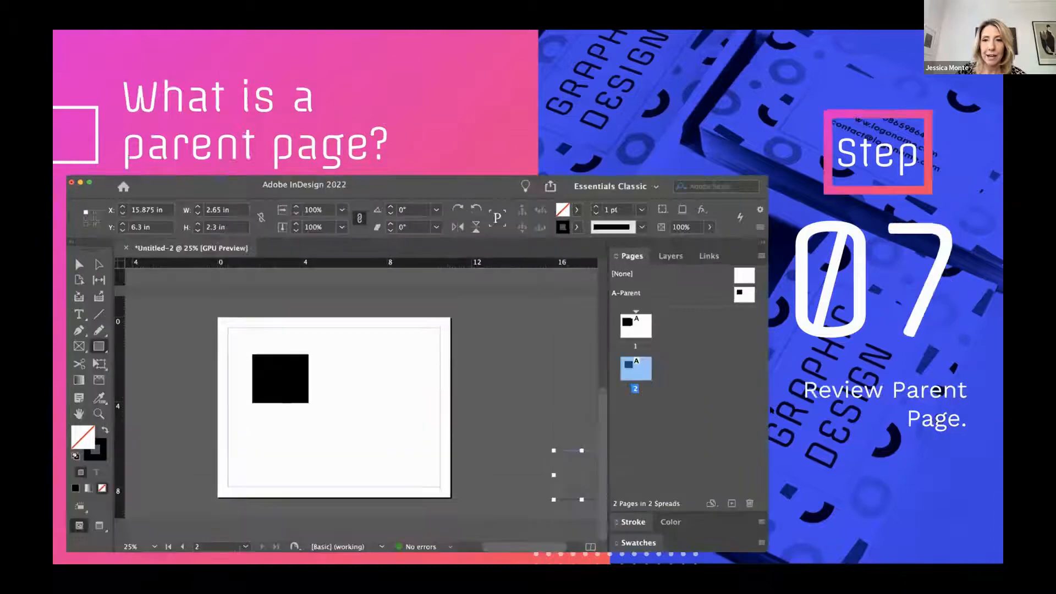
{"action": "key", "text": "Escape"}
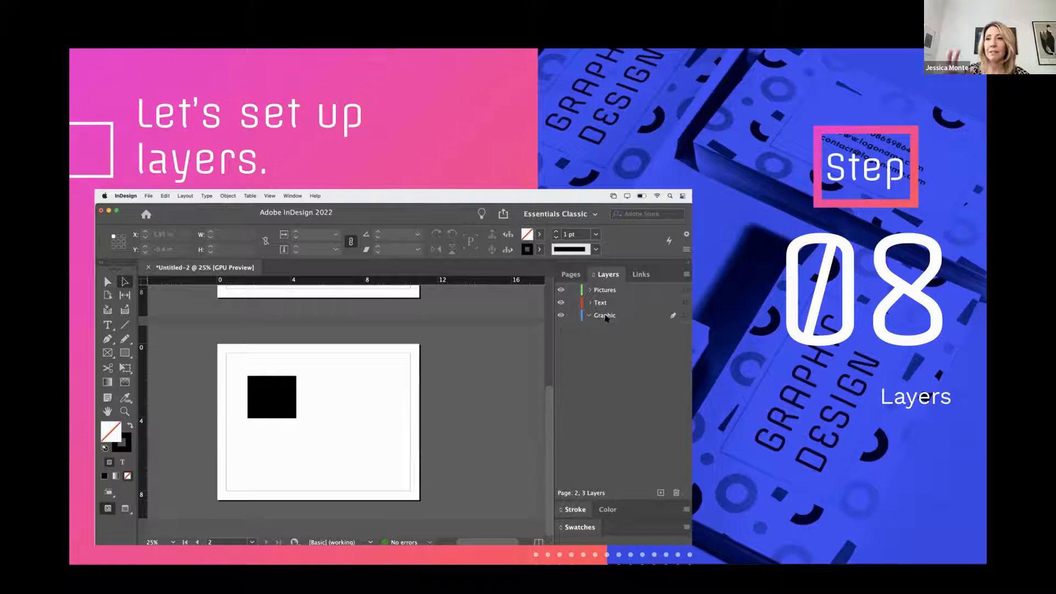
{"action": "key", "text": "Escape"}
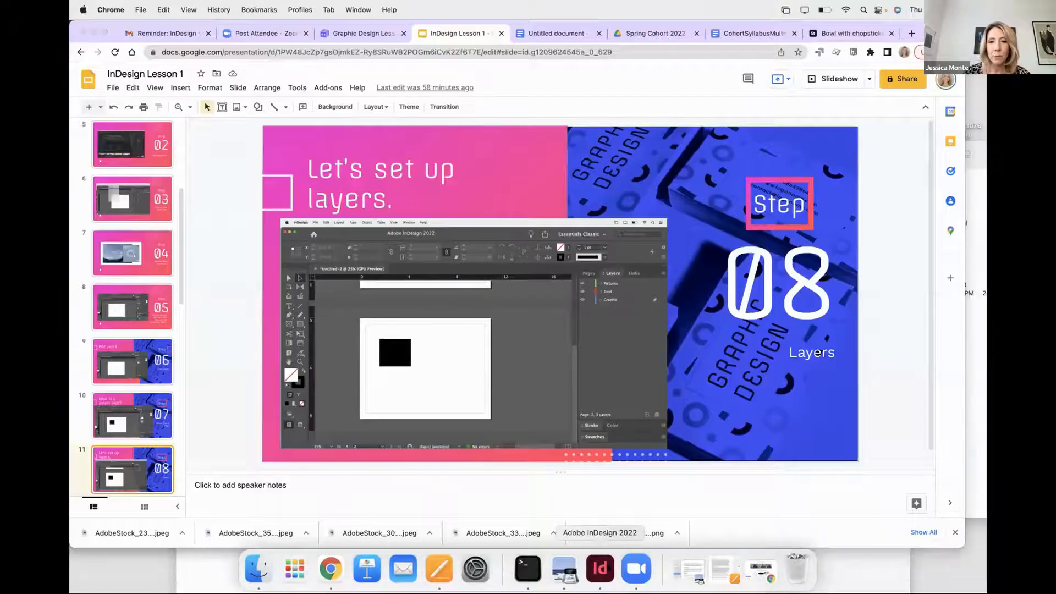
{"action": "left_click", "coordinate": [599, 569]}
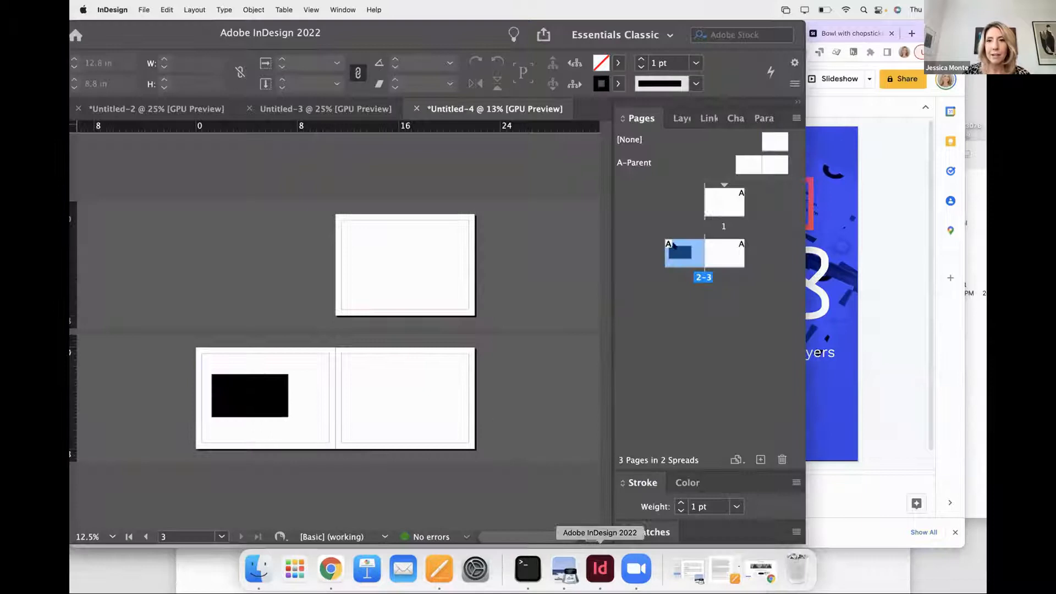
{"action": "left_click", "coordinate": [681, 117]}
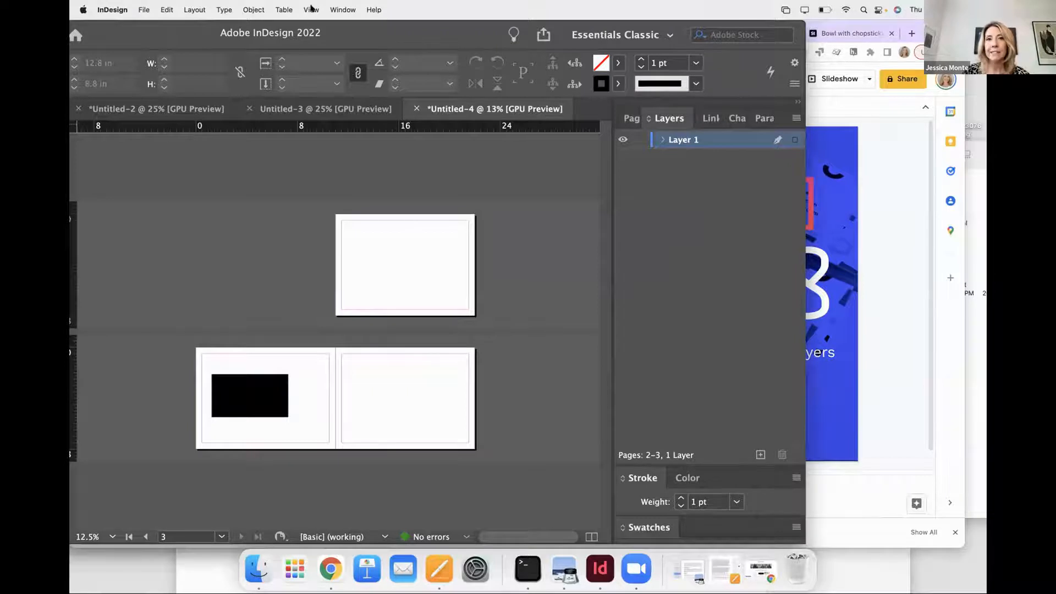
- Search InDesign's help for "layer" and locate the Layers command
{"action": "left_click", "coordinate": [325, 9]}
{"action": "mouse_move", "coordinate": [364, 9]}
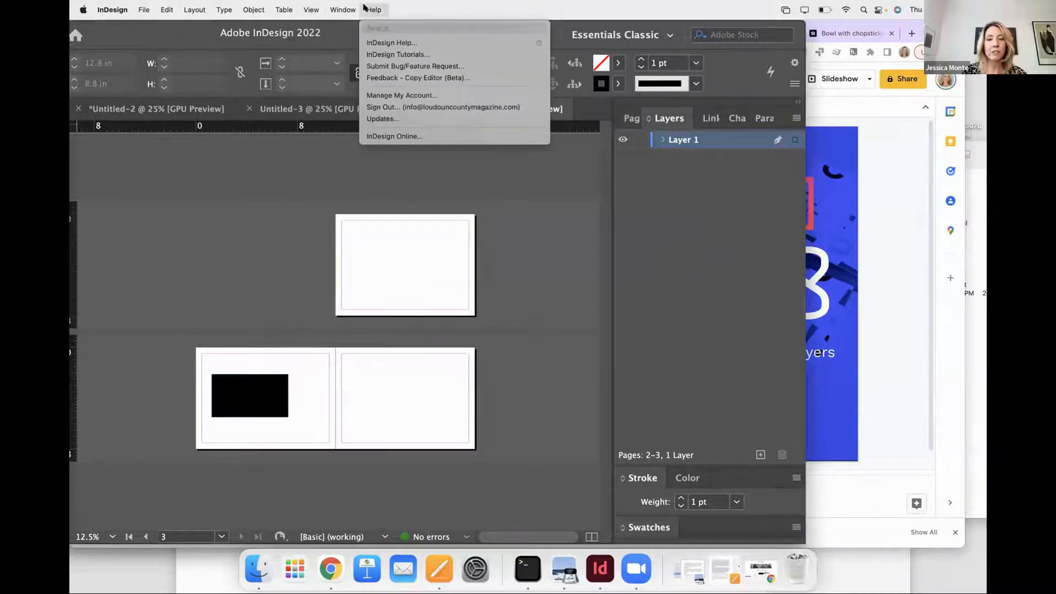
{"action": "type", "text": "layer"}
{"action": "mouse_move", "coordinate": [394, 57]}
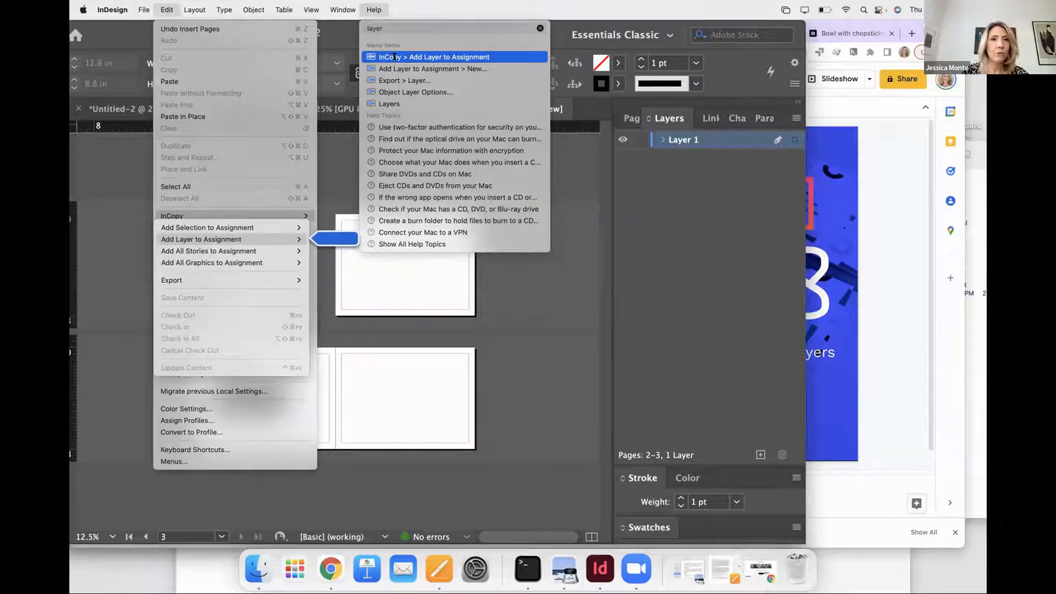
{"action": "mouse_move", "coordinate": [379, 106]}
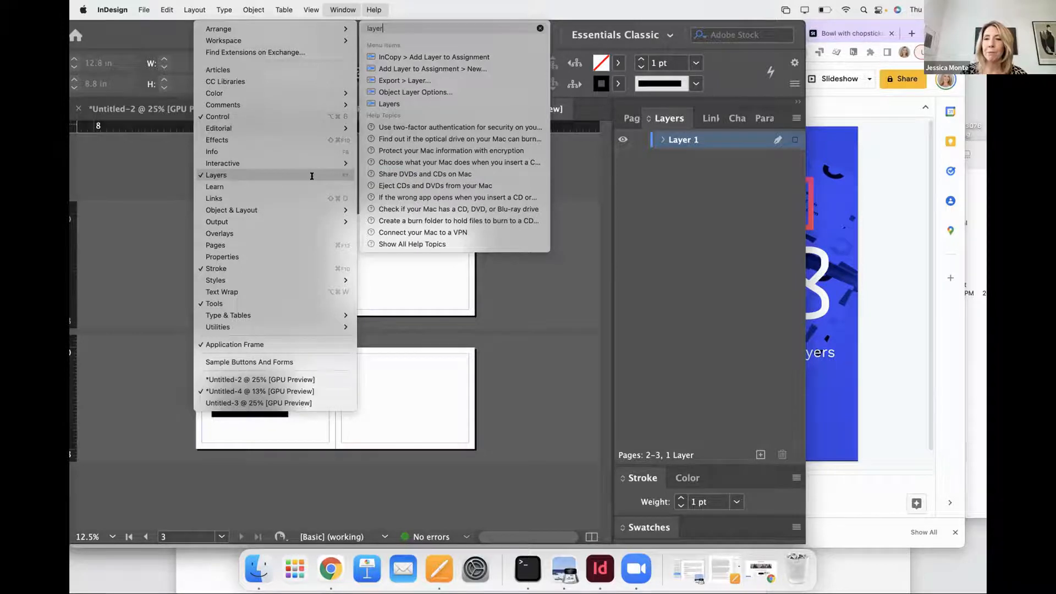
{"action": "left_click", "coordinate": [734, 187]}
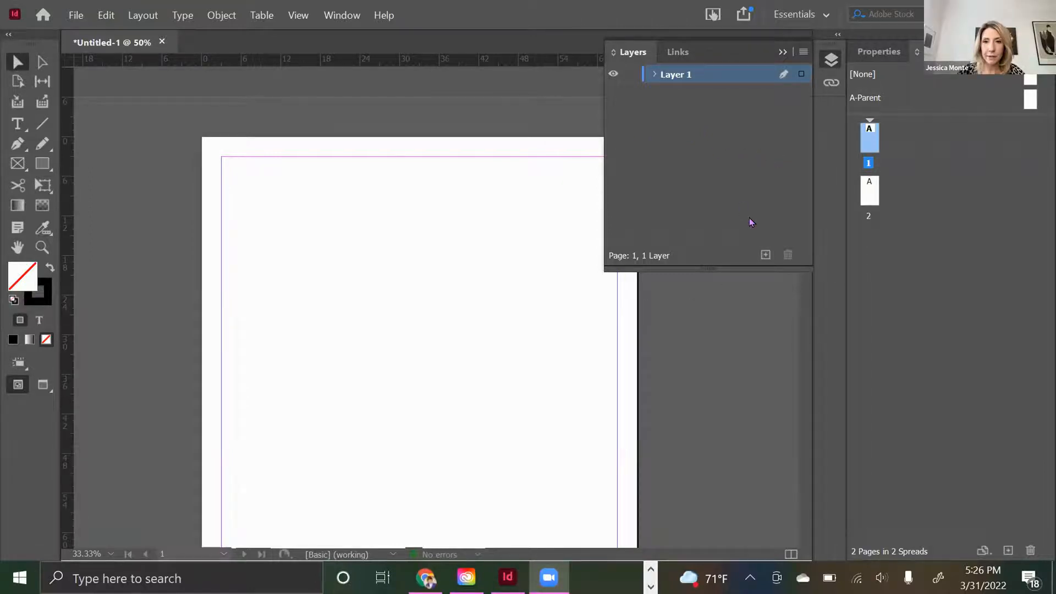
- Add a new layer to the document and name it Text
{"action": "left_click", "coordinate": [765, 254]}
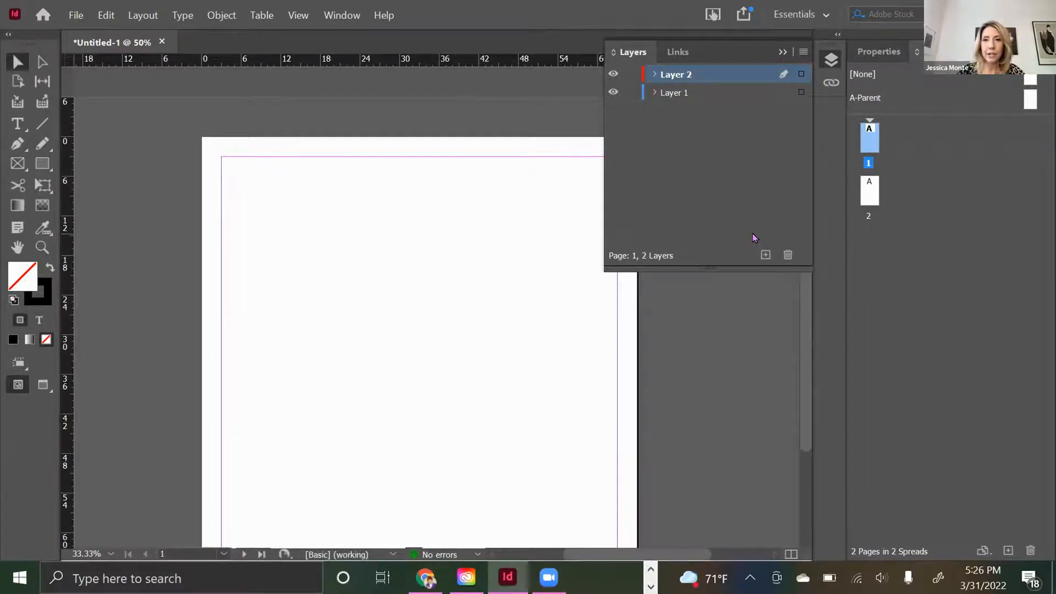
{"action": "double_click", "coordinate": [708, 74]}
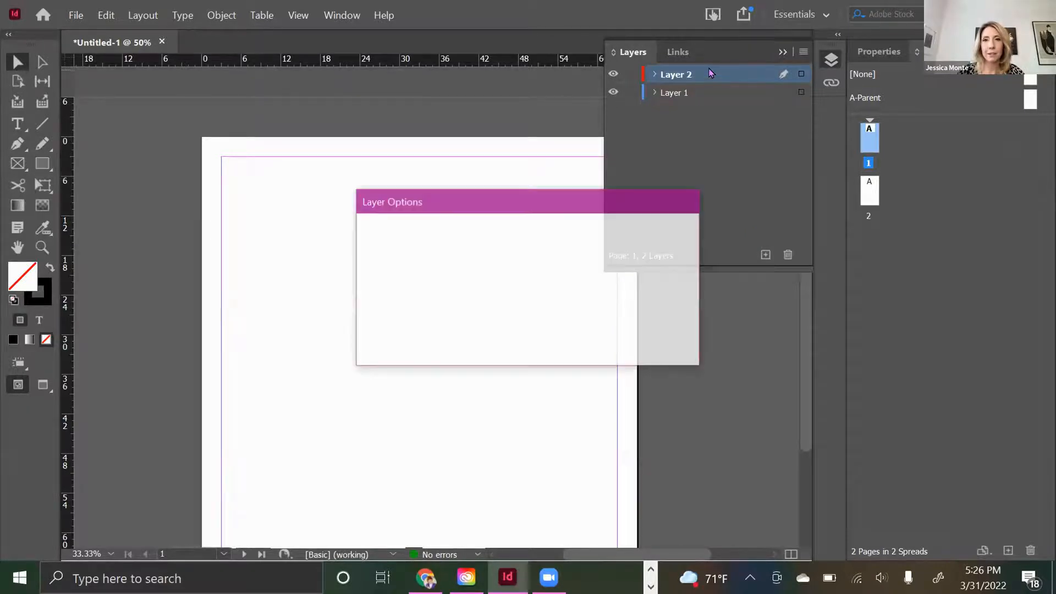
{"action": "type", "text": "Text"}
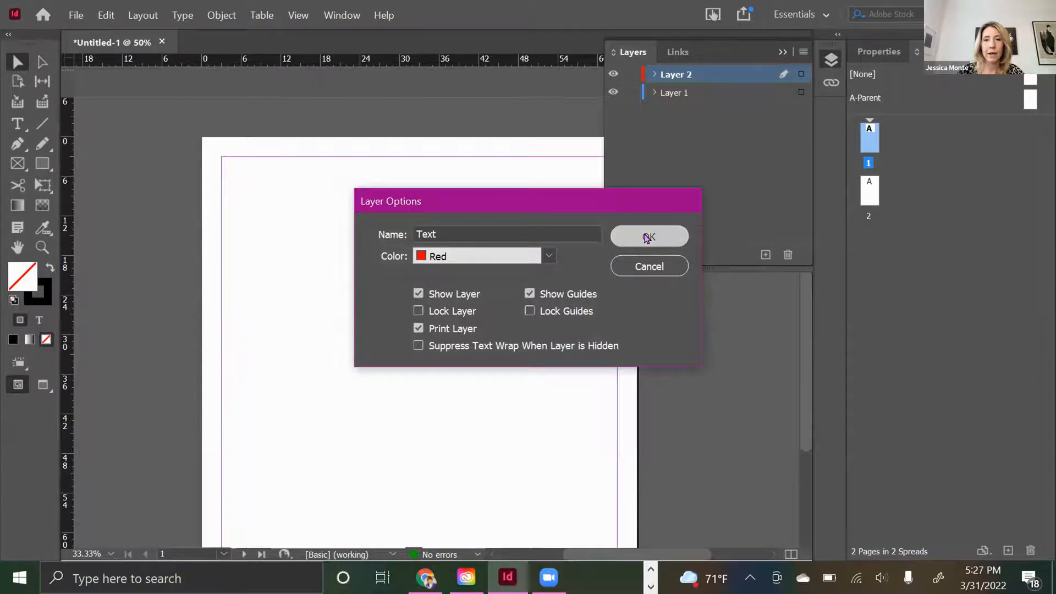
{"action": "left_click", "coordinate": [647, 238]}
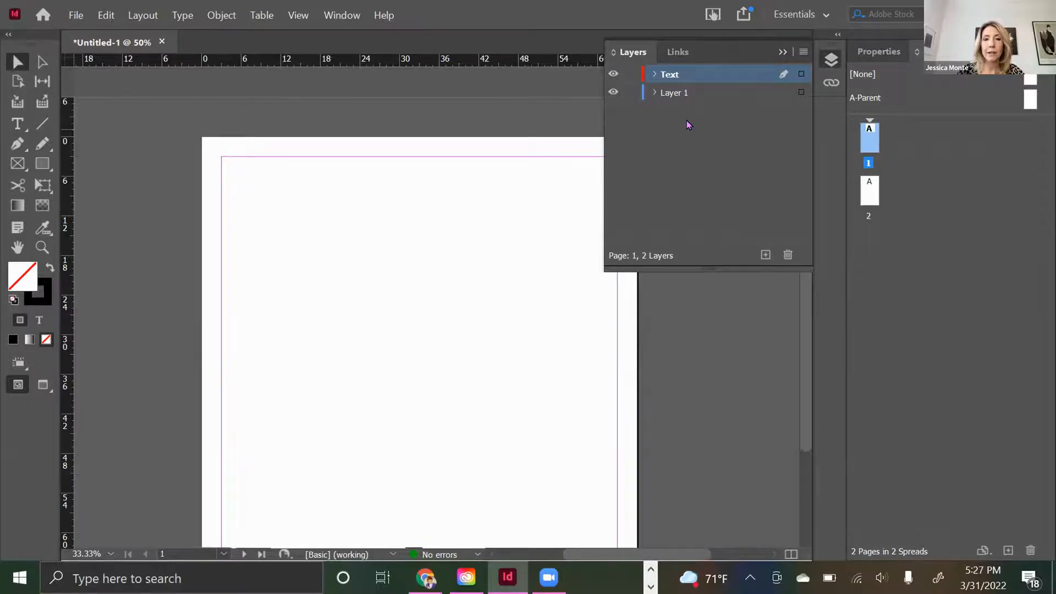
- Rename Layer 1 as Pictures
{"action": "double_click", "coordinate": [674, 95]}
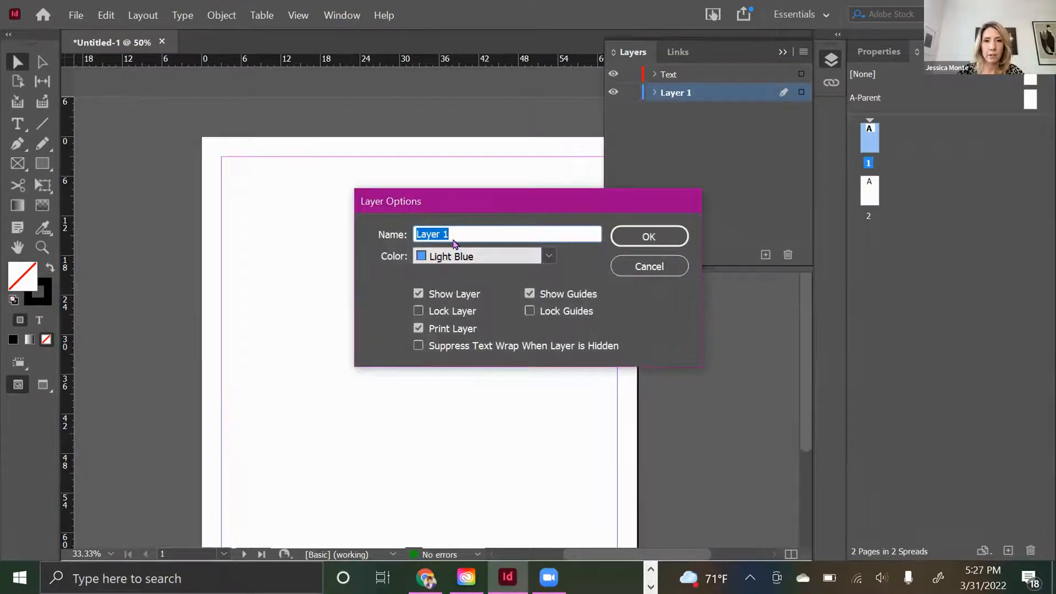
{"action": "type", "text": "Pictures"}
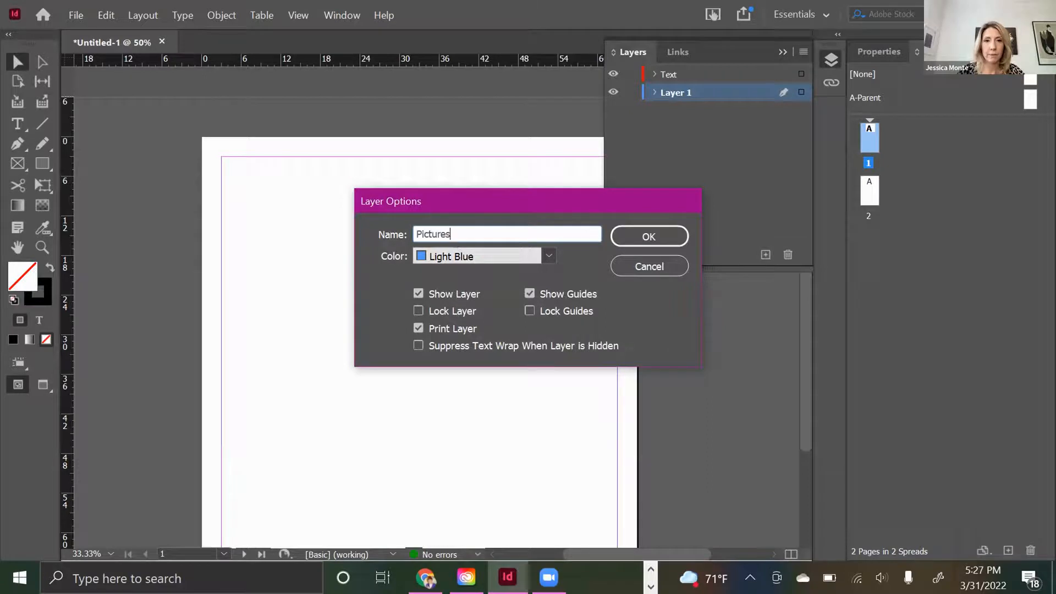
{"action": "left_click", "coordinate": [630, 242]}
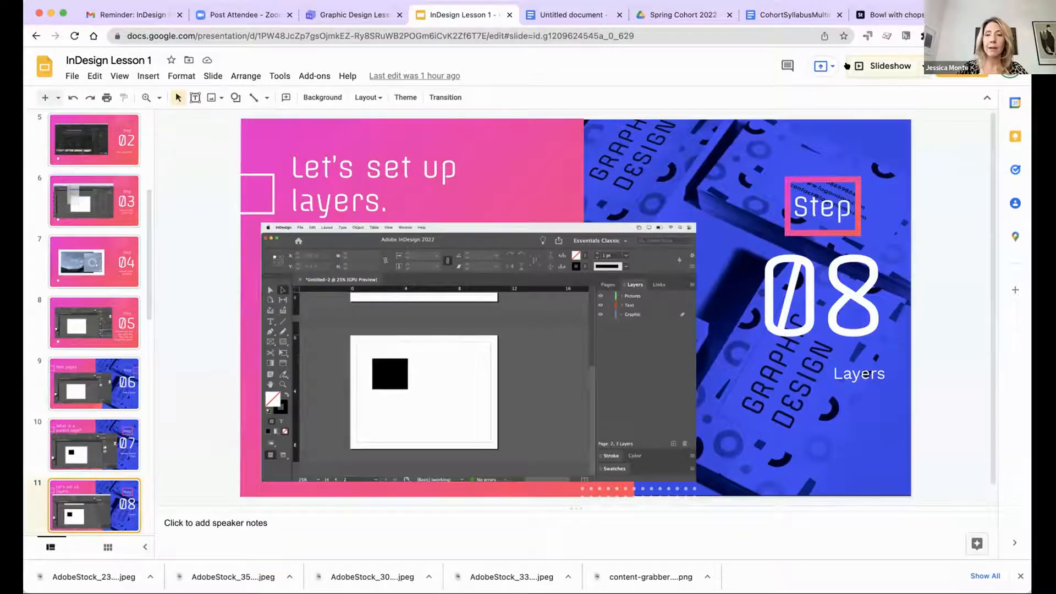
- Switch to the lesson slides and move on from the layers slide, past the guides slides, to the Add pictures slide
{"action": "left_click", "coordinate": [882, 66]}
{"action": "key", "text": "Right"}
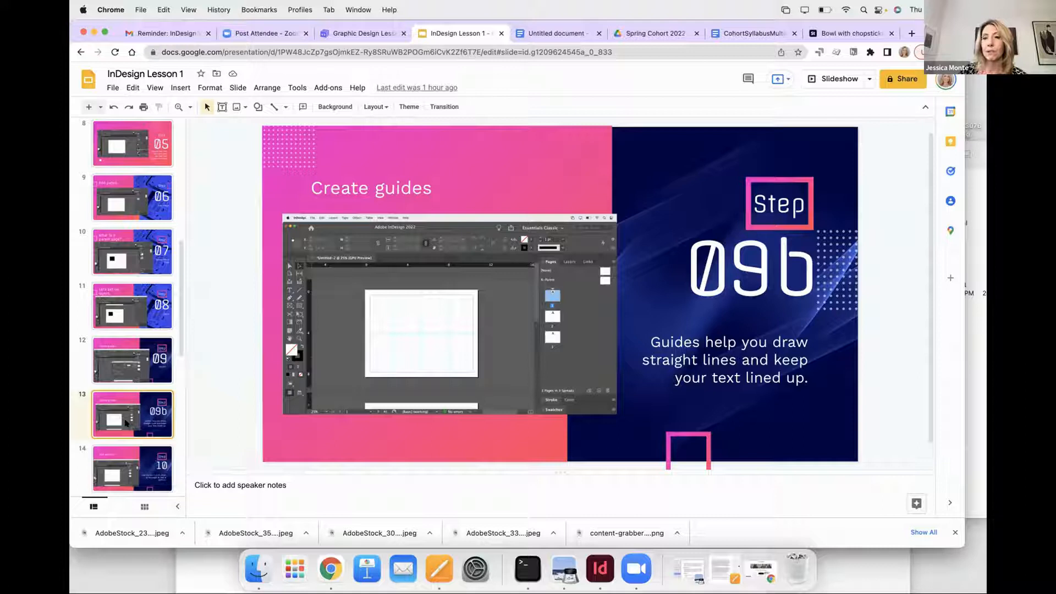
{"action": "key", "text": "Down"}
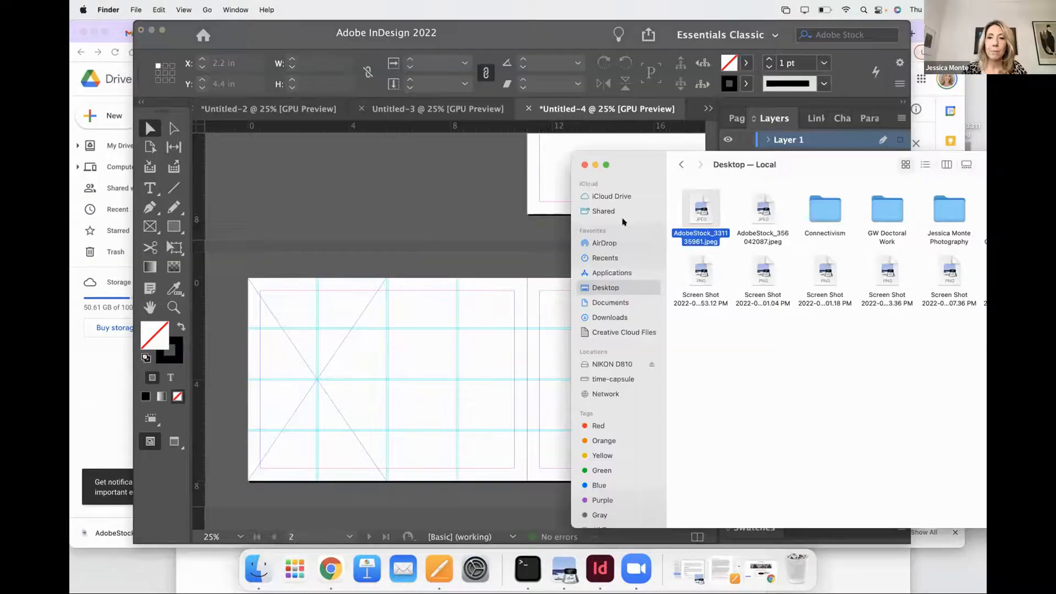
- Place AdobeStock_331135961.jpeg from the desktop folder into the empty frame on page 2 of Untitled-4, and remove it again
{"action": "left_click_drag", "start_coordinate": [624, 222], "coordinate": [489, 165]}
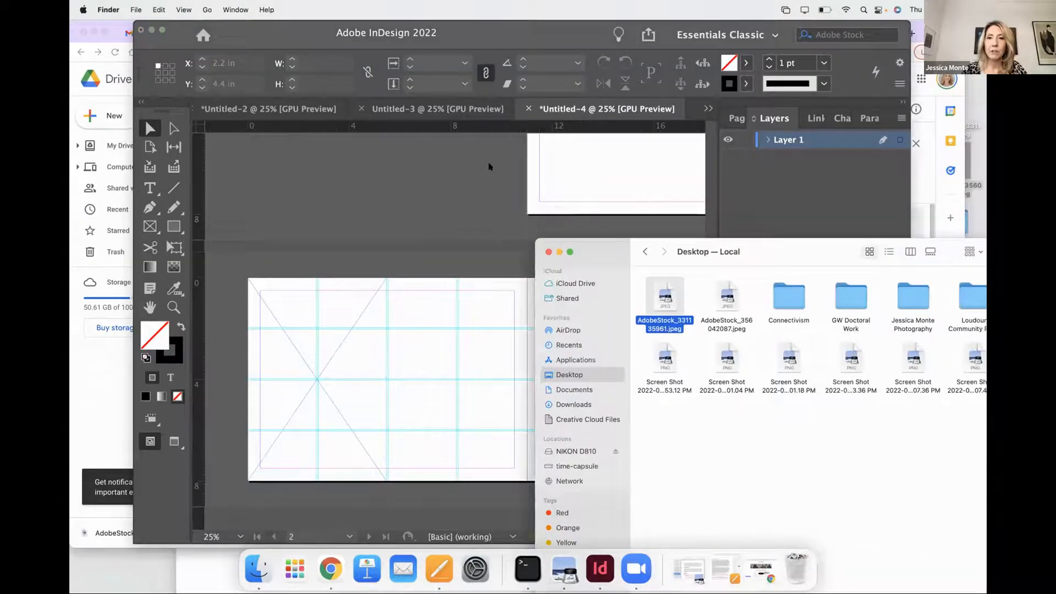
{"action": "left_click_drag", "start_coordinate": [582, 168], "coordinate": [605, 167]}
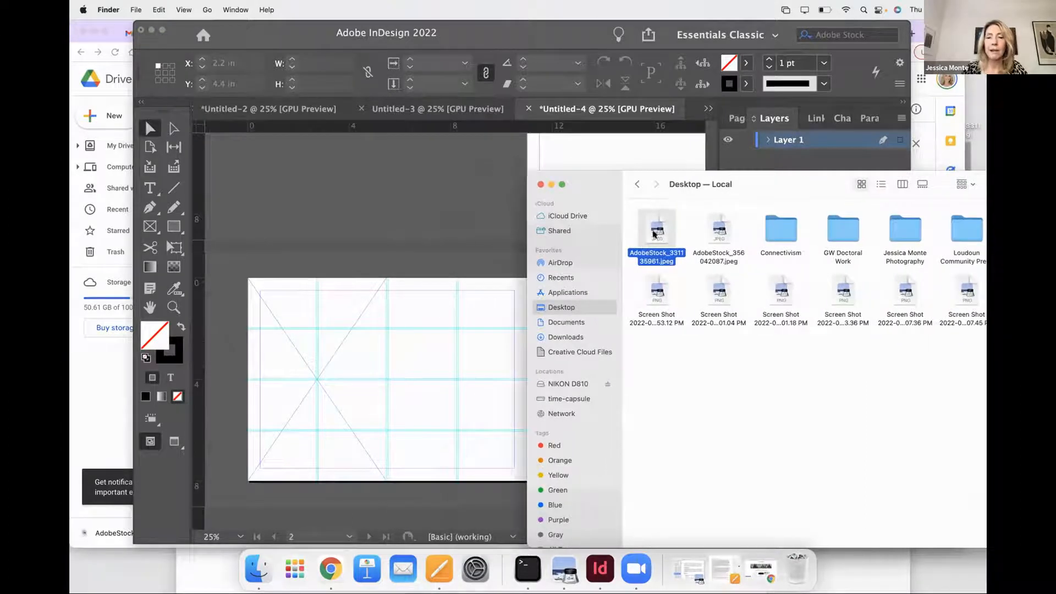
{"action": "left_click_drag", "start_coordinate": [653, 234], "coordinate": [338, 386]}
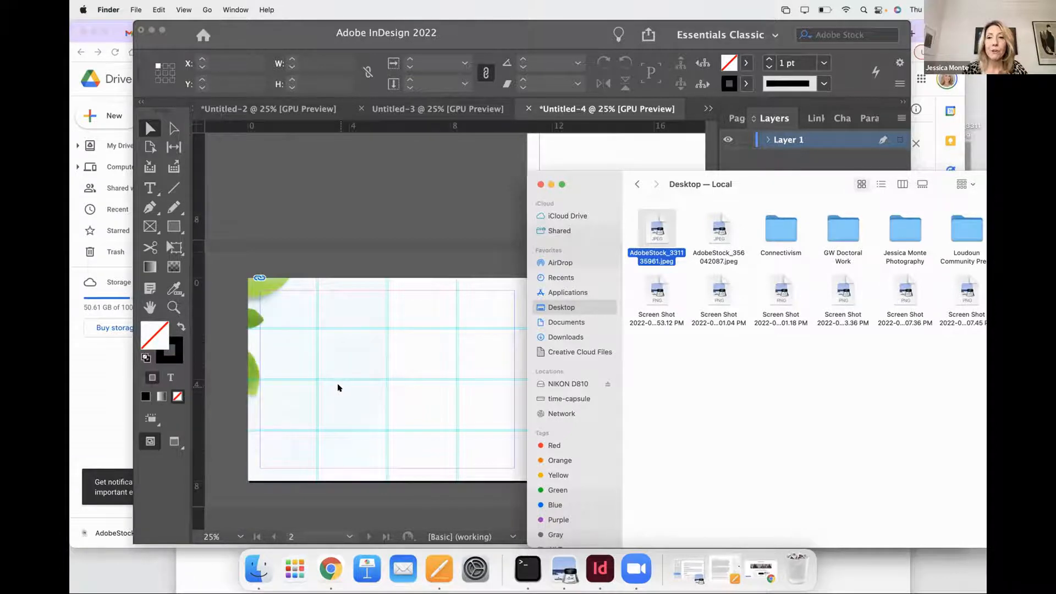
{"action": "left_click", "coordinate": [337, 388]}
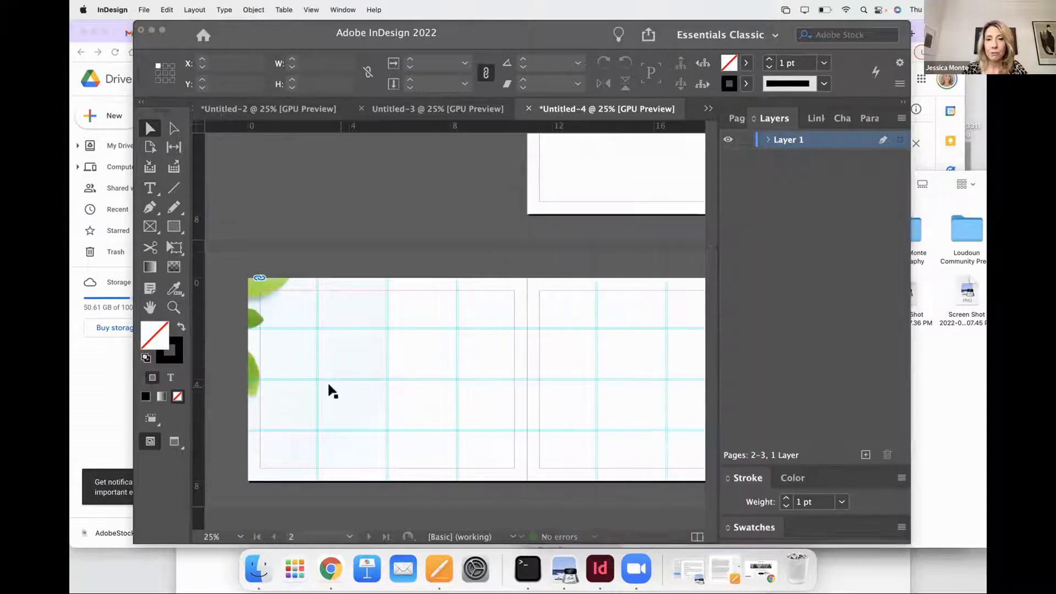
{"action": "left_click", "coordinate": [300, 377]}
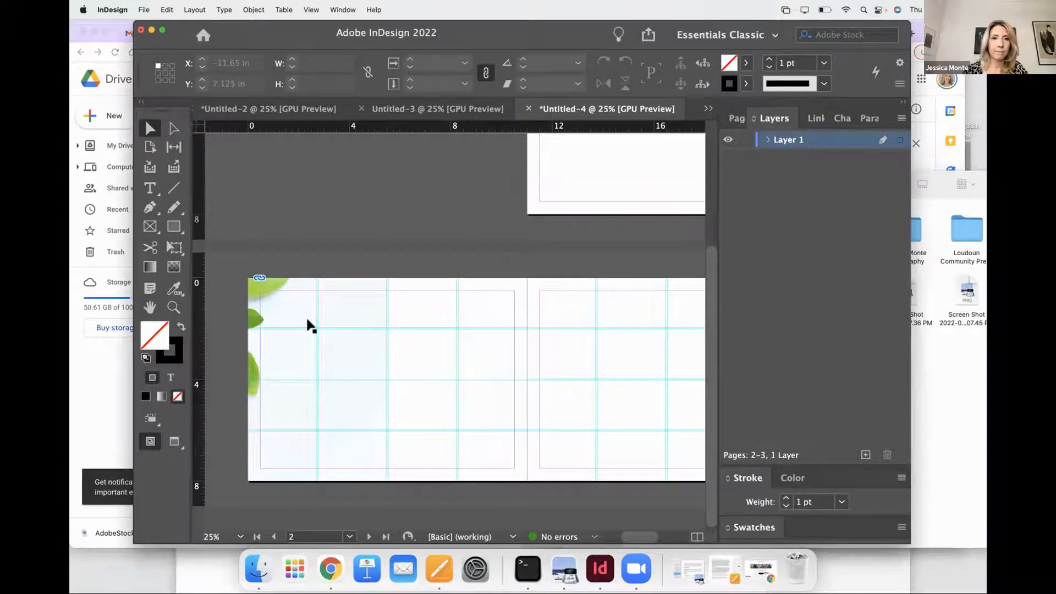
{"action": "key", "text": "Delete"}
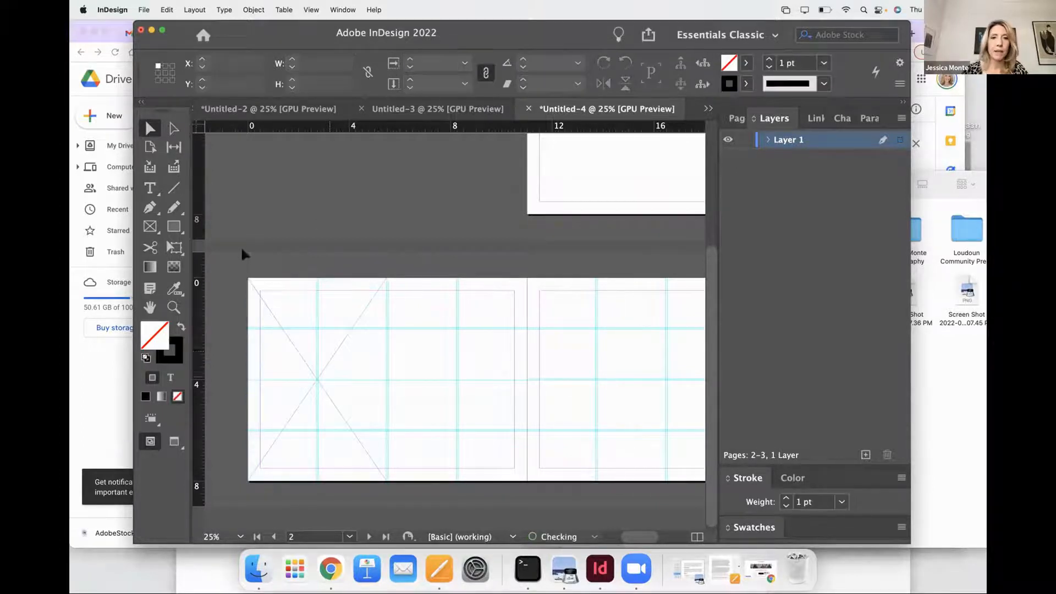
- Place AdobeStock_331135961.jpeg from the Desktop into the empty frame on page 2
{"action": "left_click", "coordinate": [328, 334]}
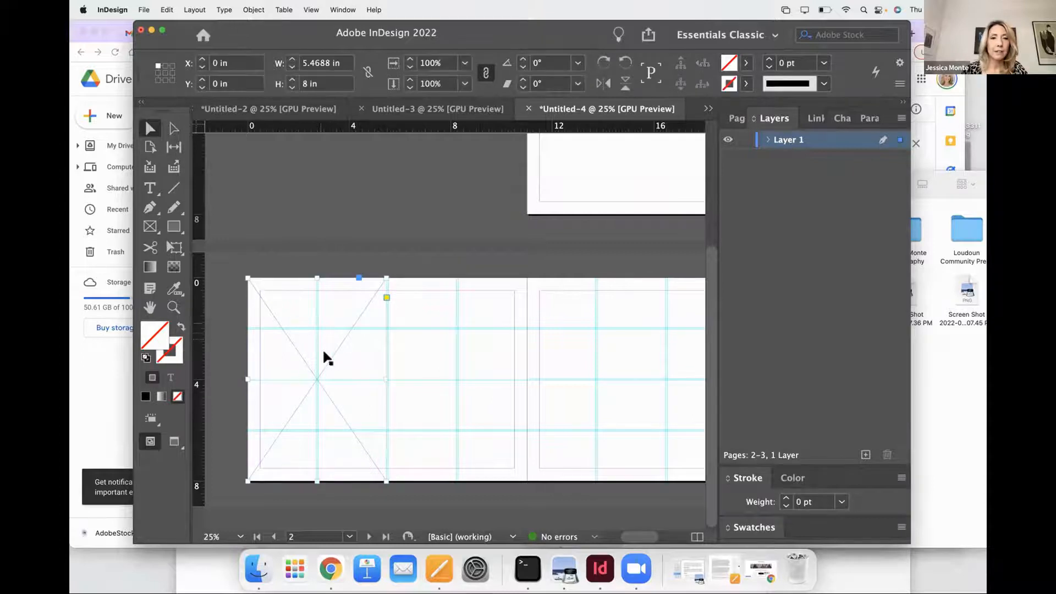
{"action": "left_click", "coordinate": [143, 9]}
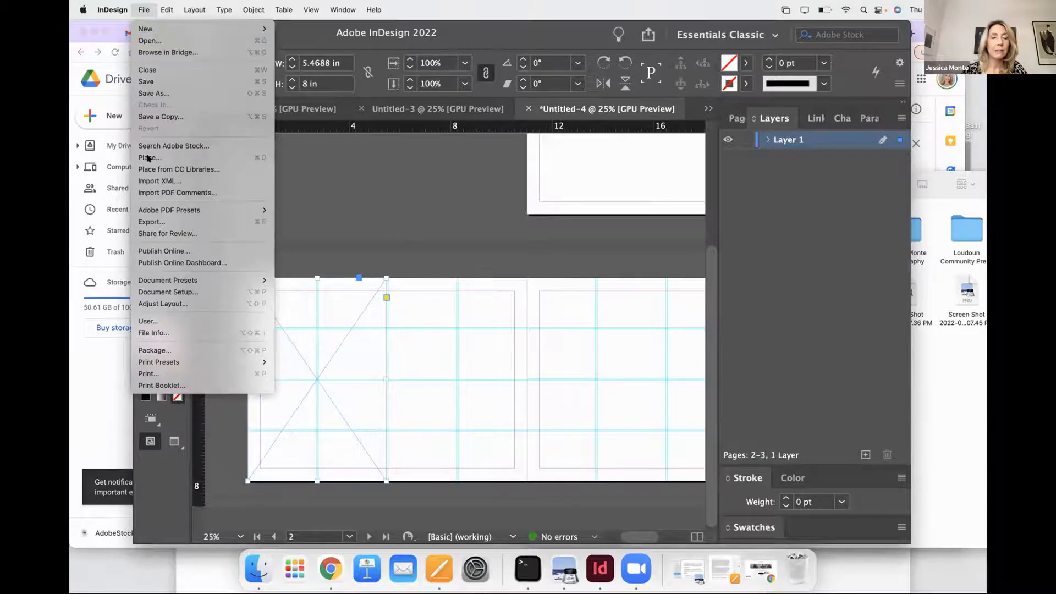
{"action": "left_click", "coordinate": [150, 158]}
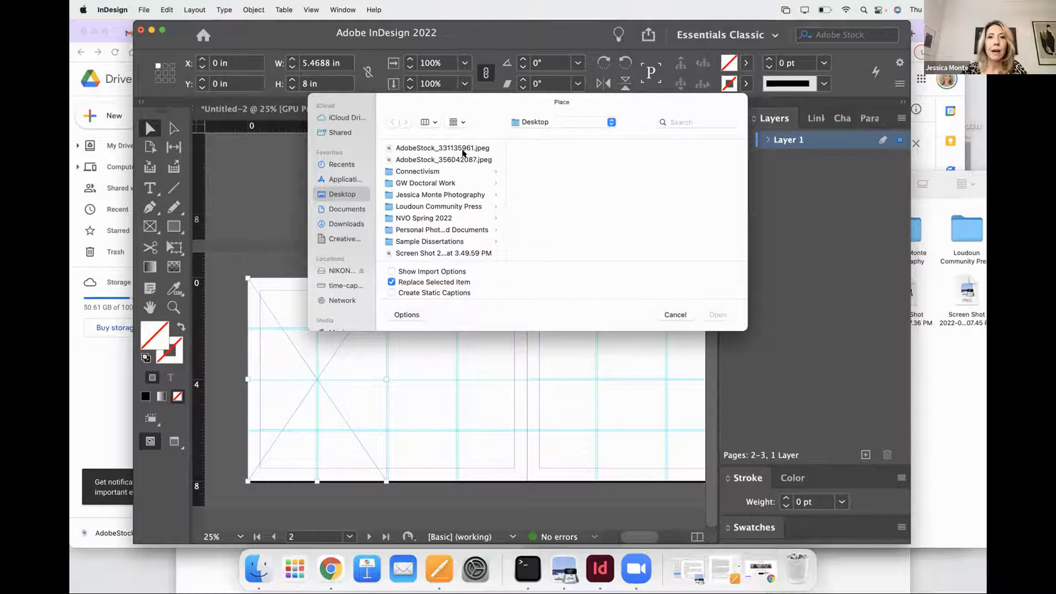
{"action": "left_click", "coordinate": [463, 150]}
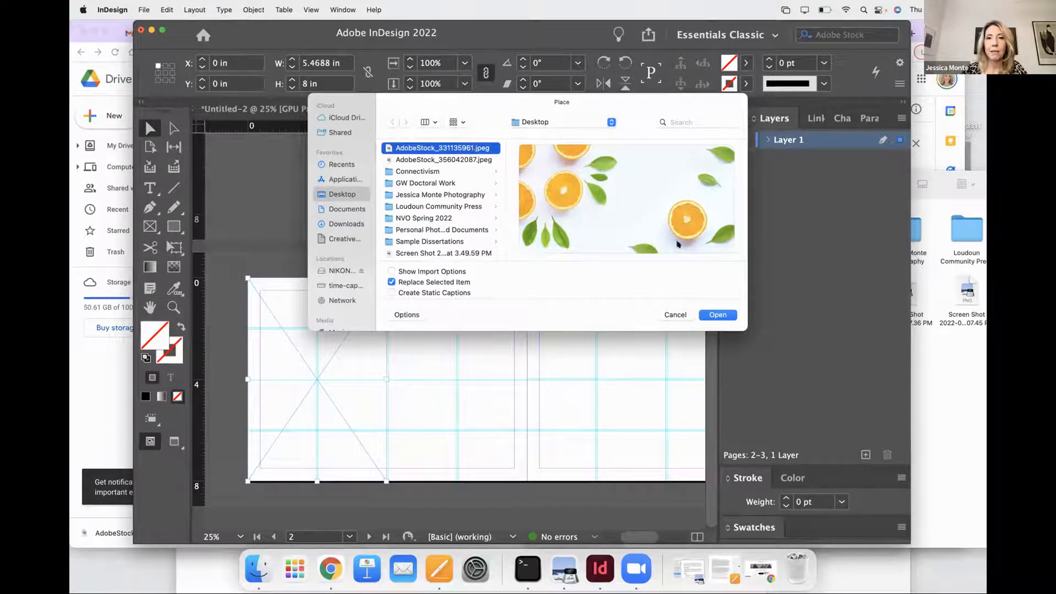
{"action": "left_click", "coordinate": [717, 314]}
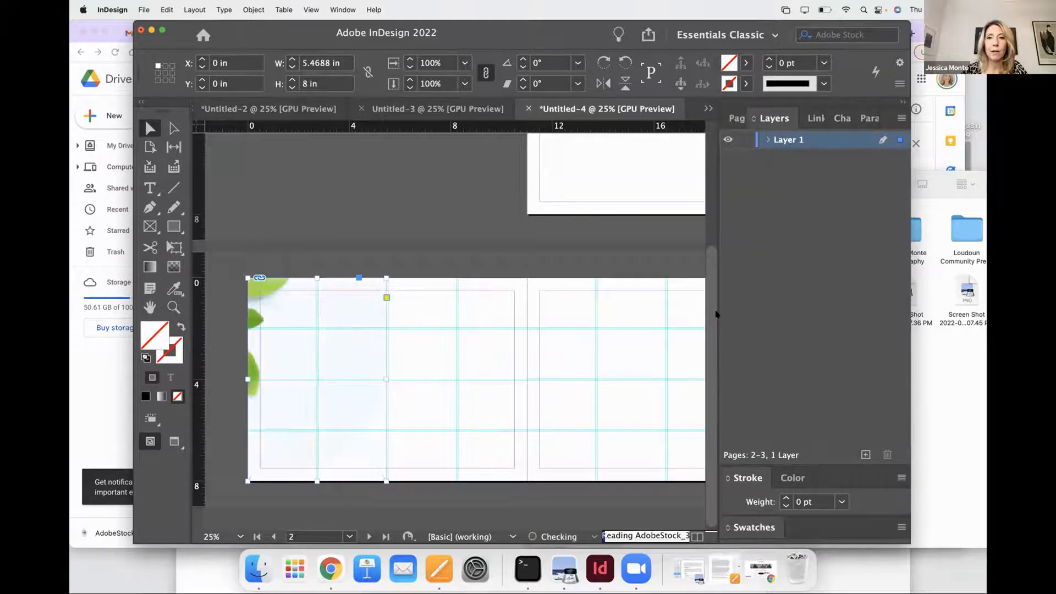
- Apply Content-Aware Fit to the placed orange image and shift the picture slightly inside its frame
{"action": "right_click", "coordinate": [300, 394]}
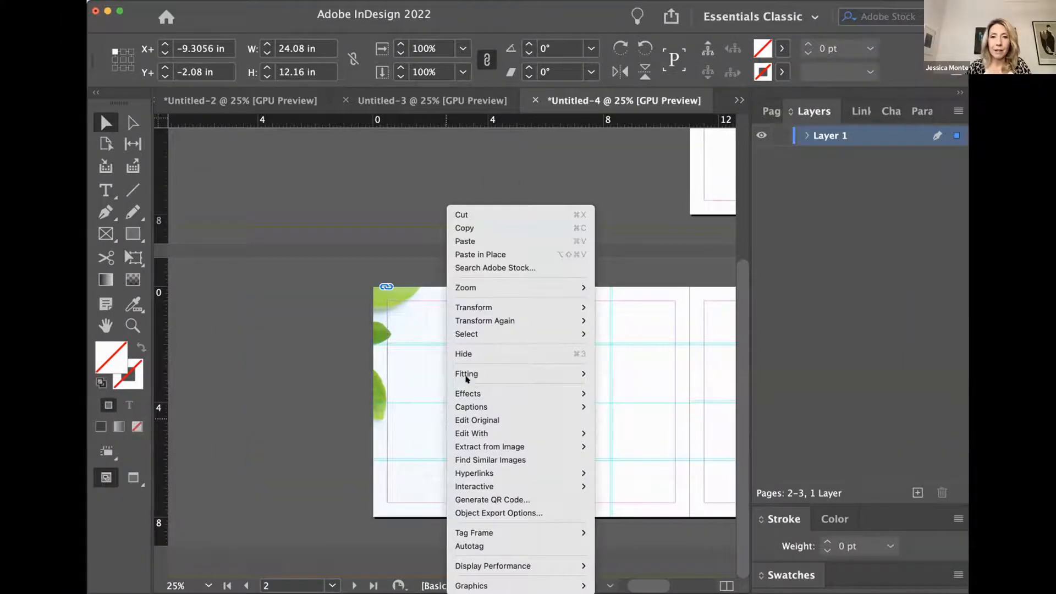
{"action": "mouse_move", "coordinate": [466, 373]}
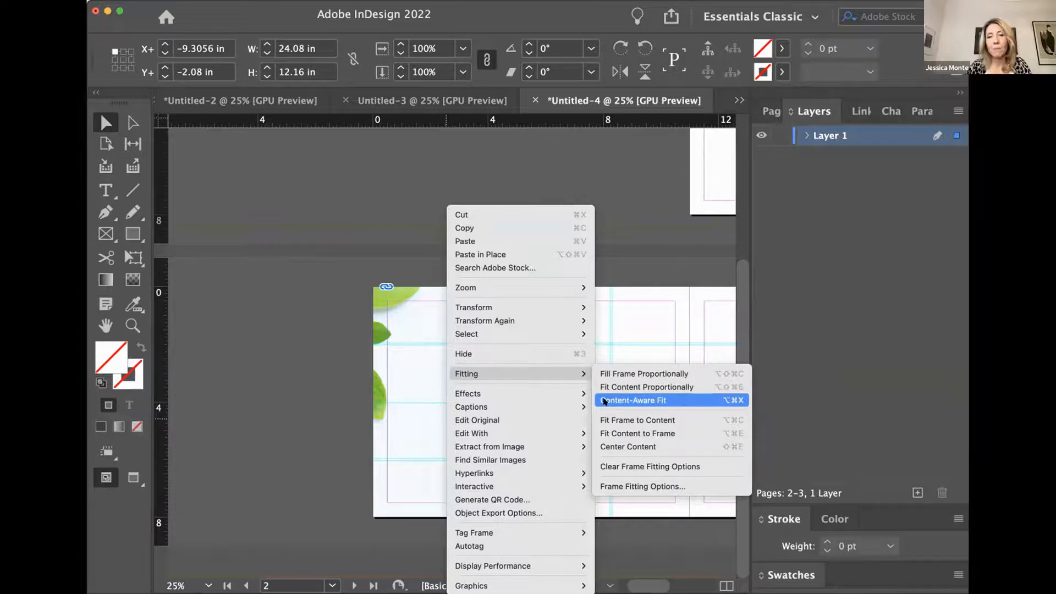
{"action": "left_click", "coordinate": [605, 401]}
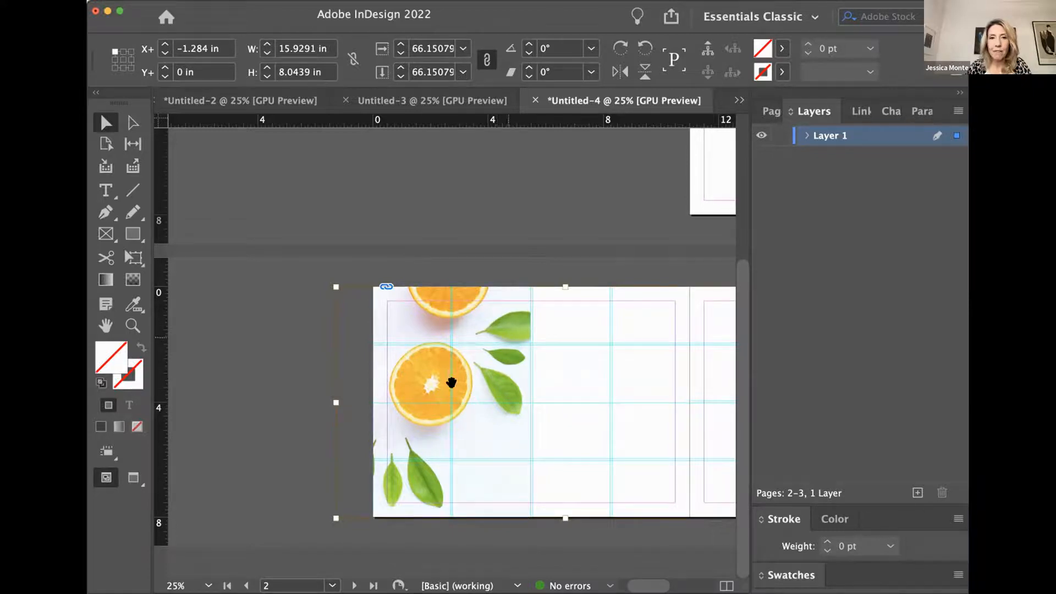
{"action": "left_click_drag", "start_coordinate": [457, 390], "coordinate": [452, 354]}
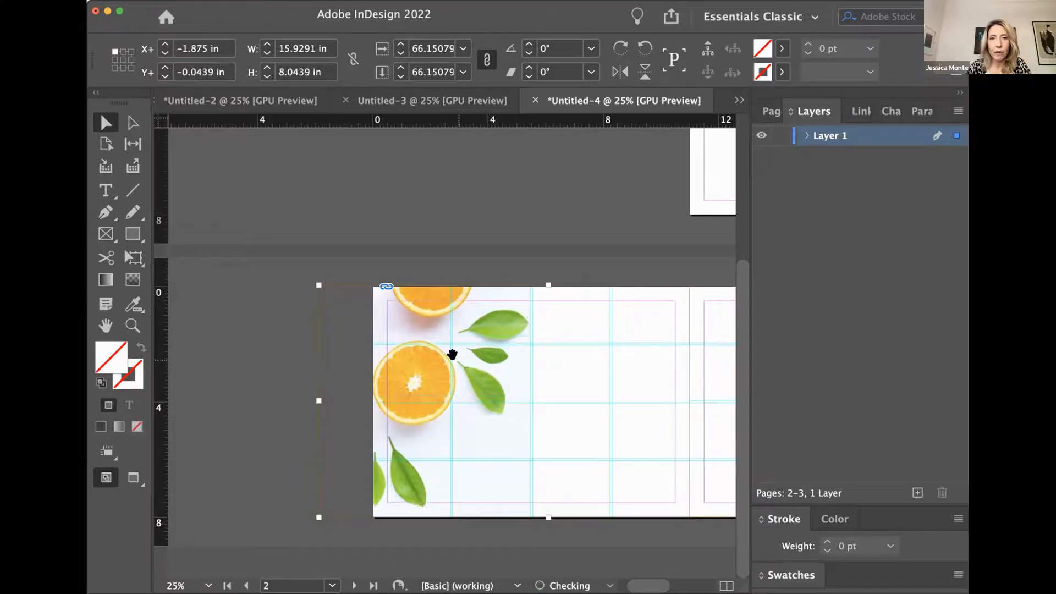
- Fill the frame proportionally with the orange image and scale the picture down to about 11.09 by 5.6 in
{"action": "key", "text": "alt+shift+super+c"}
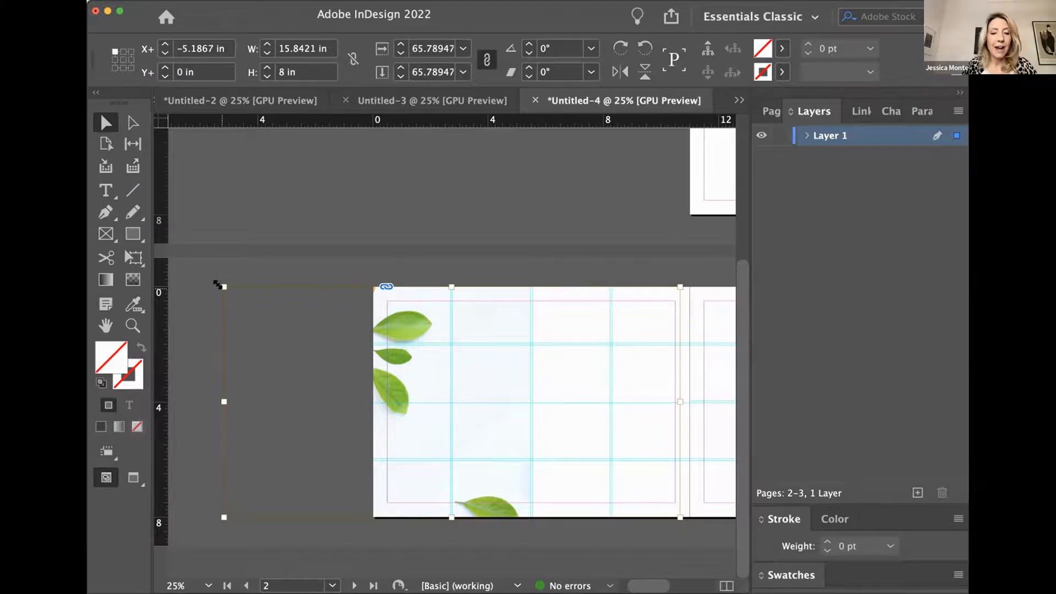
{"action": "left_click_drag", "start_coordinate": [217, 285], "coordinate": [503, 373]}
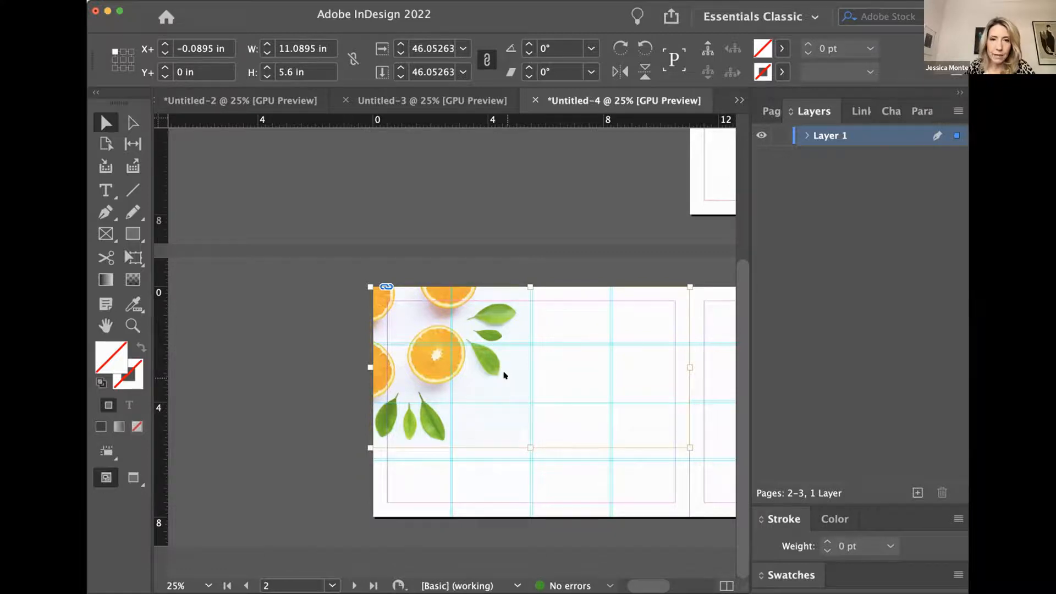
{"action": "right_click", "coordinate": [504, 374]}
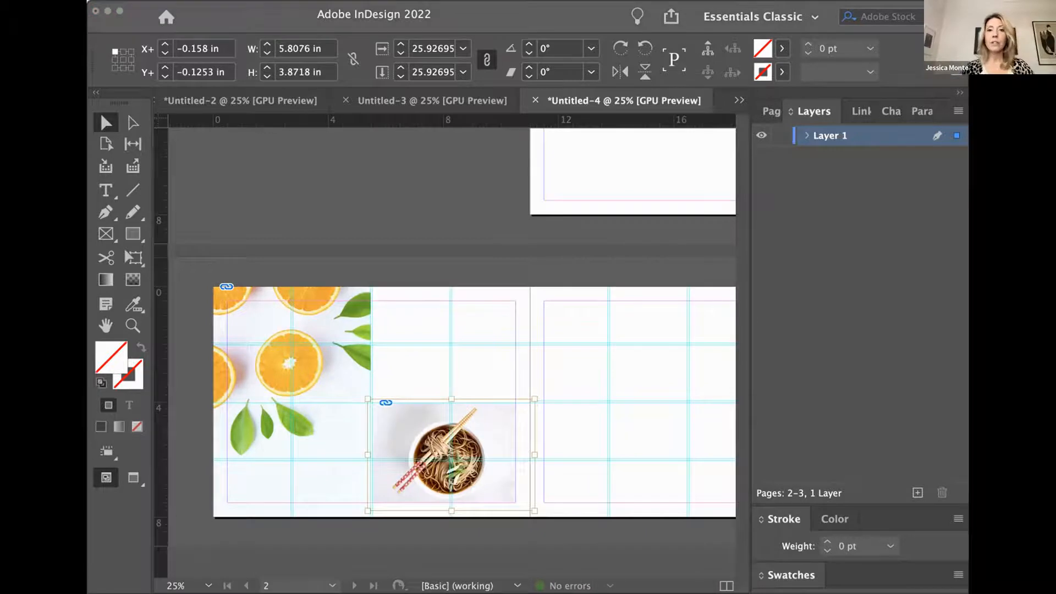
{"action": "left_click", "coordinate": [397, 511]}
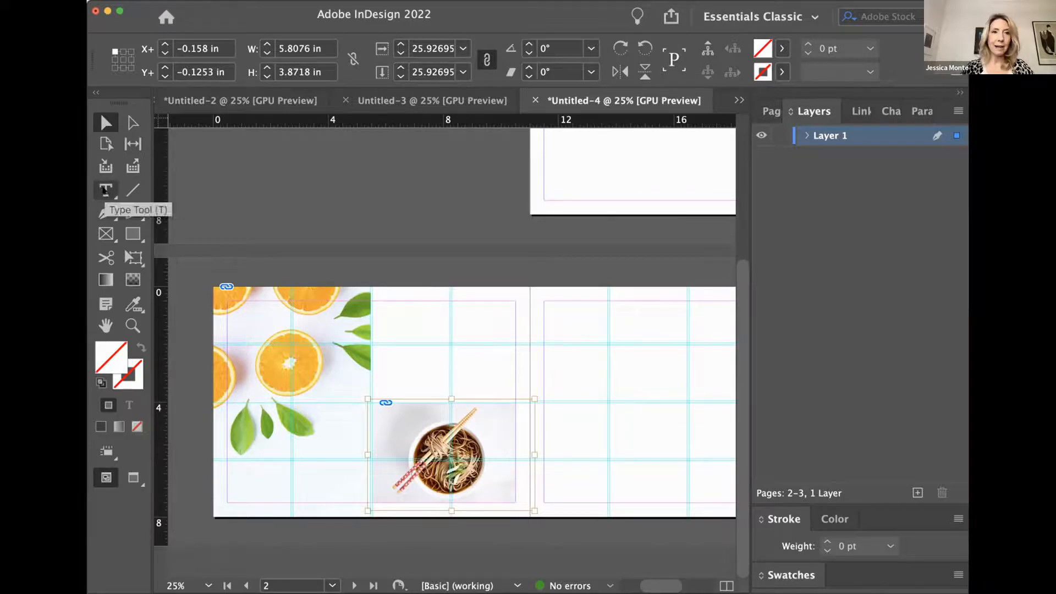
- Draw a text frame beside the orange image, above the noodle picture, and enter "Delicious" as the headline
{"action": "left_click", "coordinate": [103, 189]}
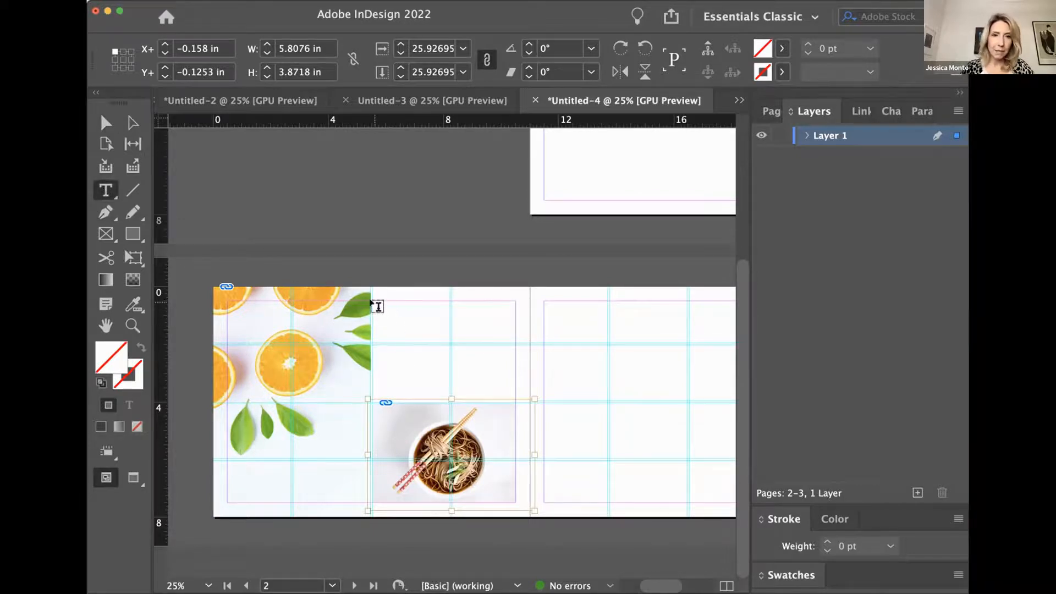
{"action": "left_click_drag", "start_coordinate": [374, 303], "coordinate": [507, 335]}
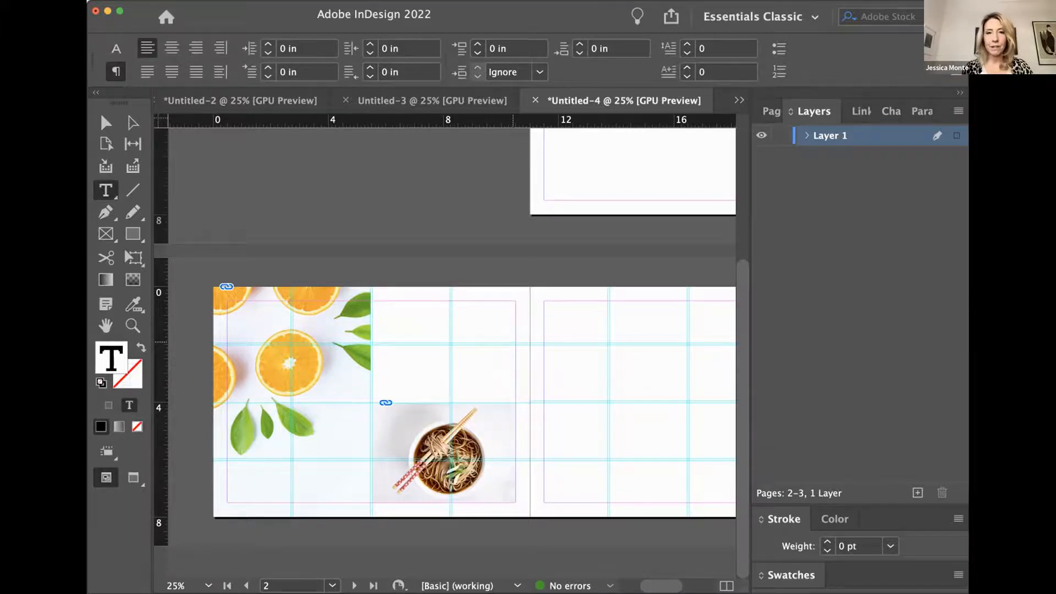
{"action": "type", "text": "Headline"}
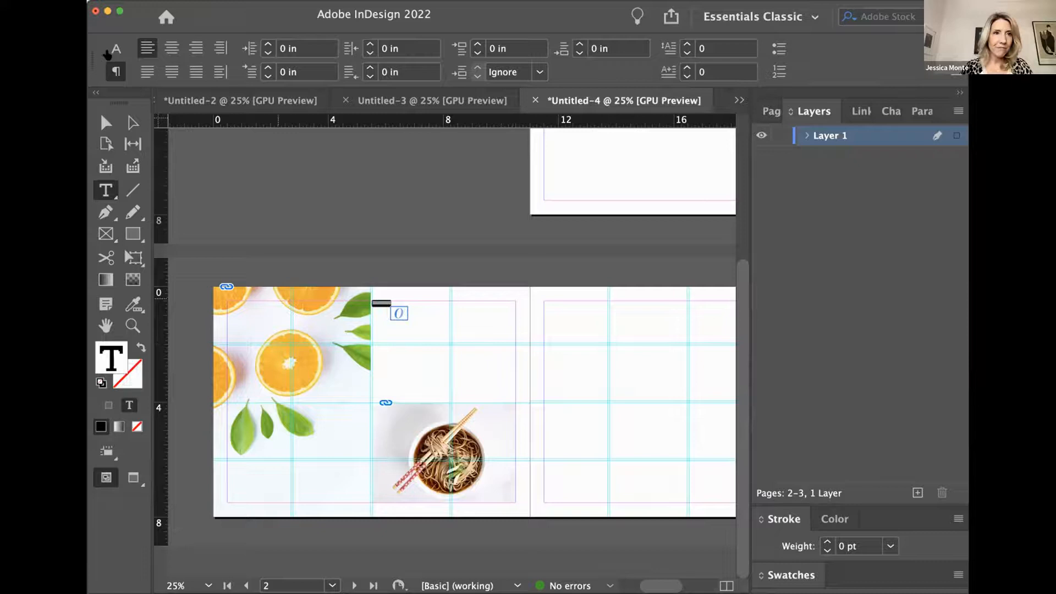
- Set the "Delicious" headline's font to Gill Sans Nova Deco
{"action": "key", "text": "super+a"}
{"action": "left_click", "coordinate": [116, 51]}
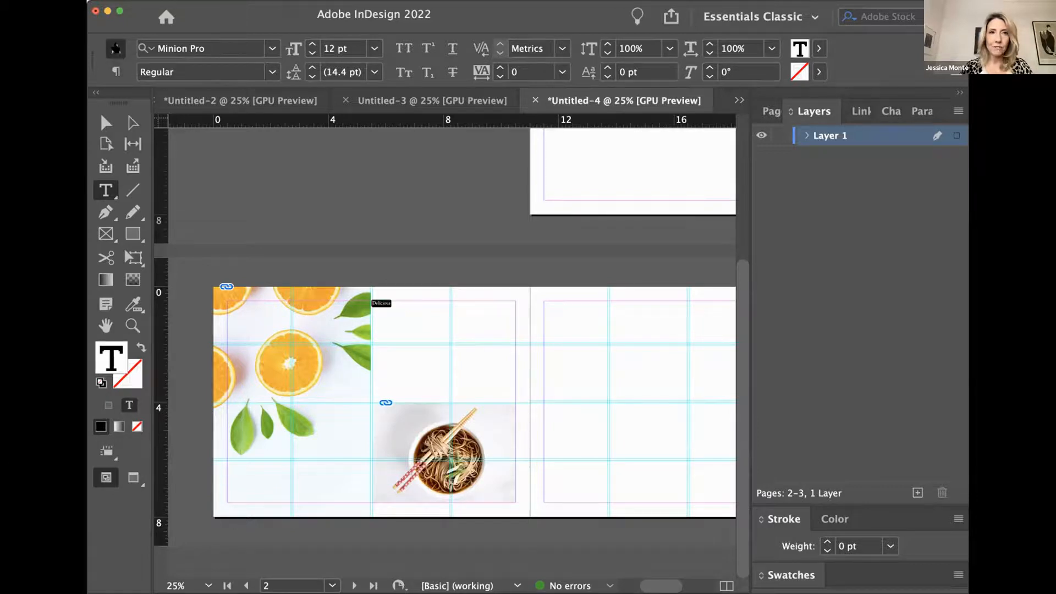
{"action": "left_click", "coordinate": [272, 49]}
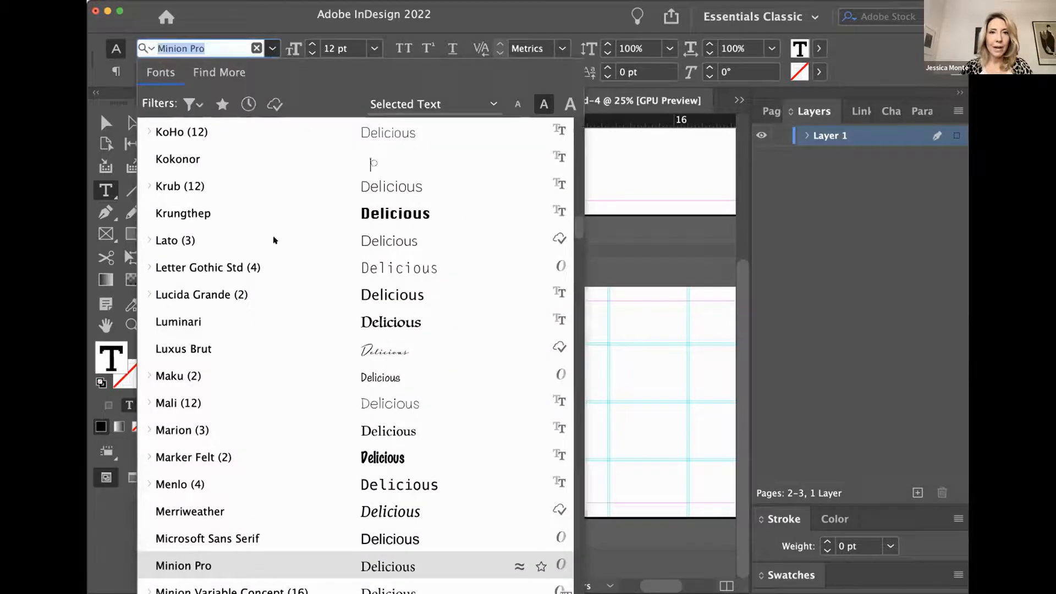
{"action": "scroll", "coordinate": [276, 325], "scroll_direction": "down", "scroll_amount": 2}
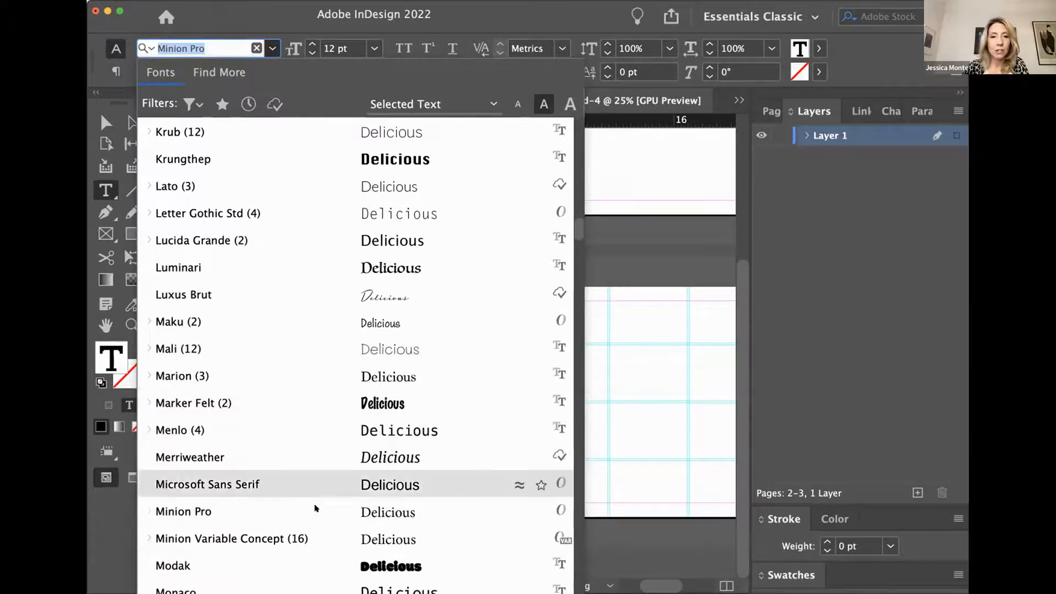
{"action": "scroll", "coordinate": [316, 503], "scroll_direction": "down", "scroll_amount": 5}
{"action": "scroll", "coordinate": [317, 506], "scroll_direction": "down", "scroll_amount": 15}
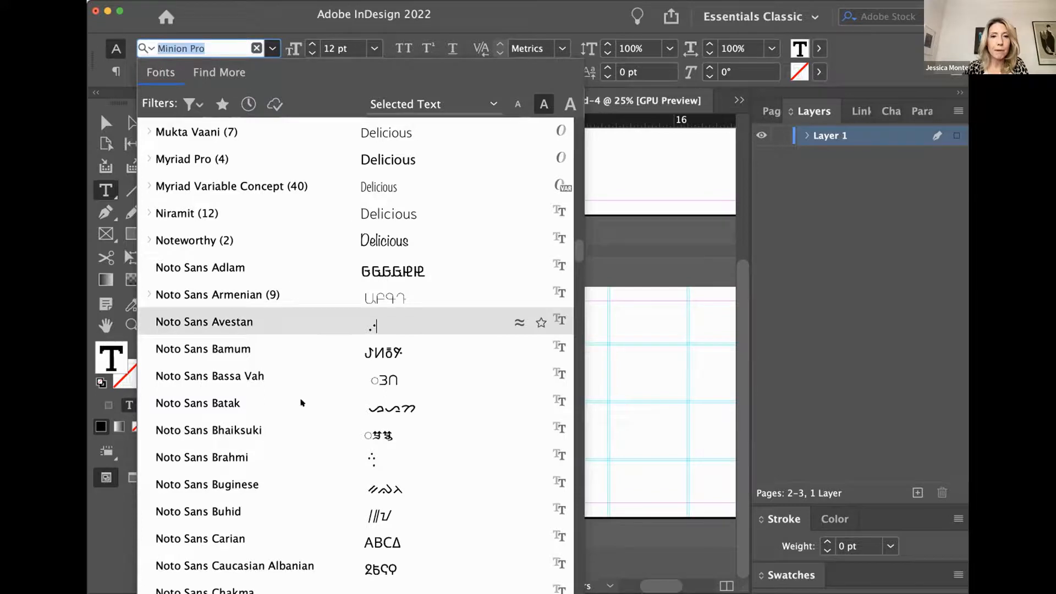
{"action": "scroll", "coordinate": [324, 449], "scroll_direction": "down", "scroll_amount": 15}
{"action": "scroll", "coordinate": [324, 449], "scroll_direction": "down", "scroll_amount": 15}
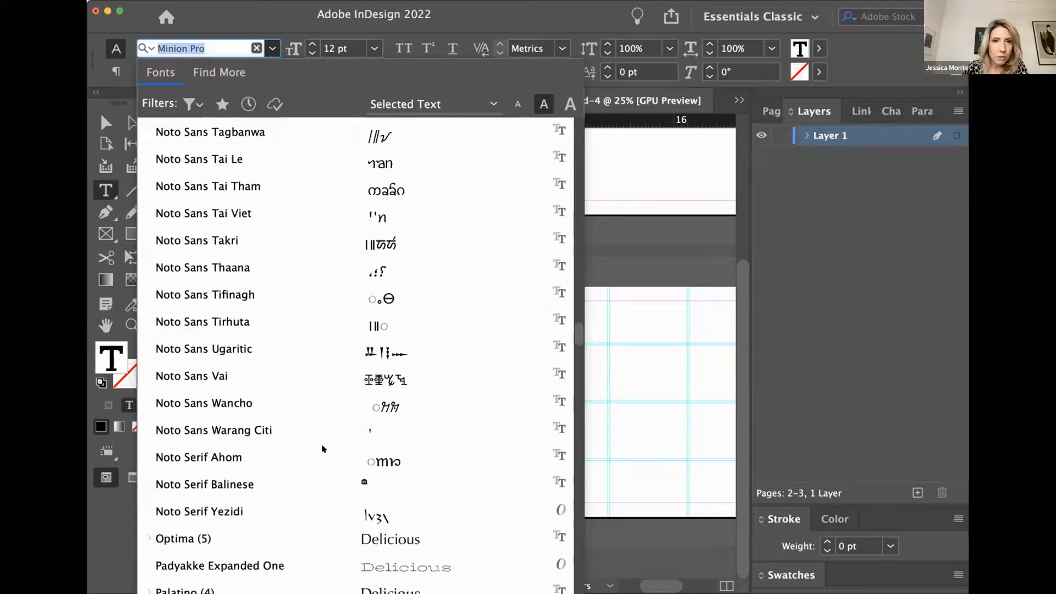
{"action": "scroll", "coordinate": [323, 448], "scroll_direction": "down", "scroll_amount": 10}
{"action": "left_click", "coordinate": [378, 264]}
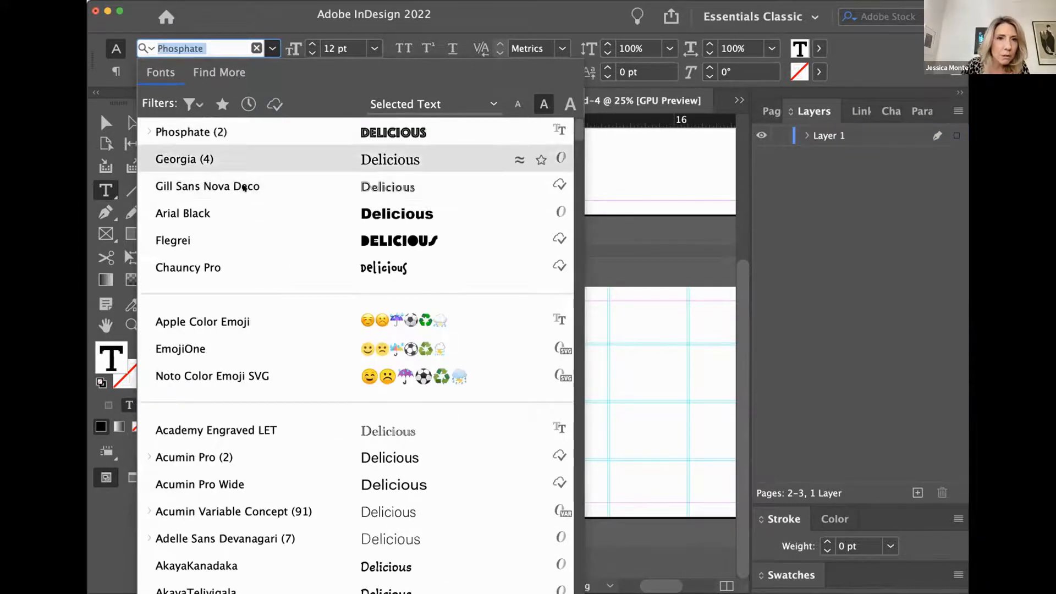
{"action": "left_click", "coordinate": [246, 187]}
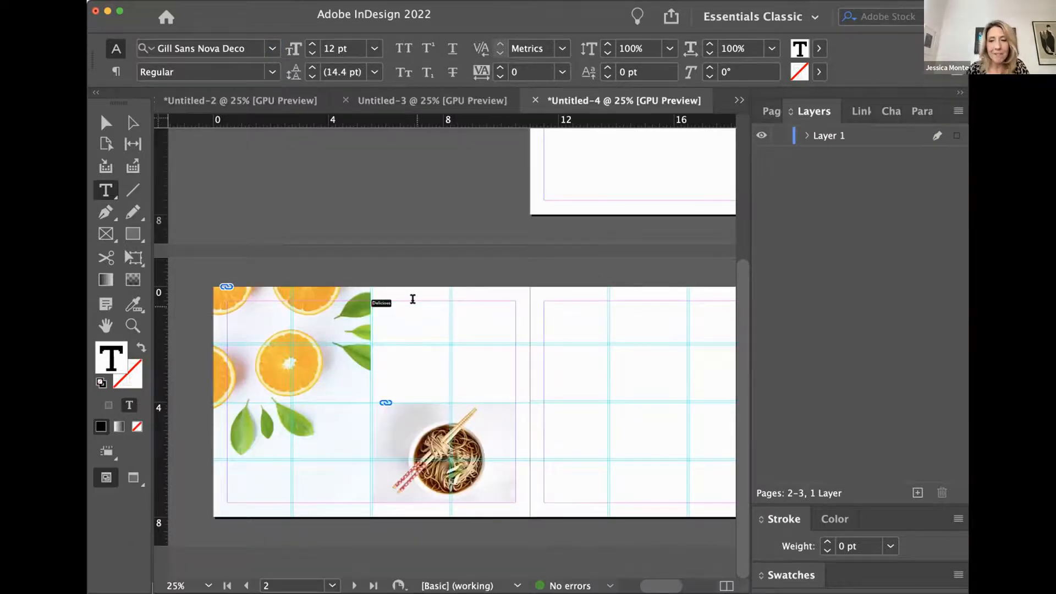
- Set the headline's font size to 48 pt, trying 30 pt first
{"action": "key", "text": "super+equal"}
{"action": "key", "text": "super+equal"}
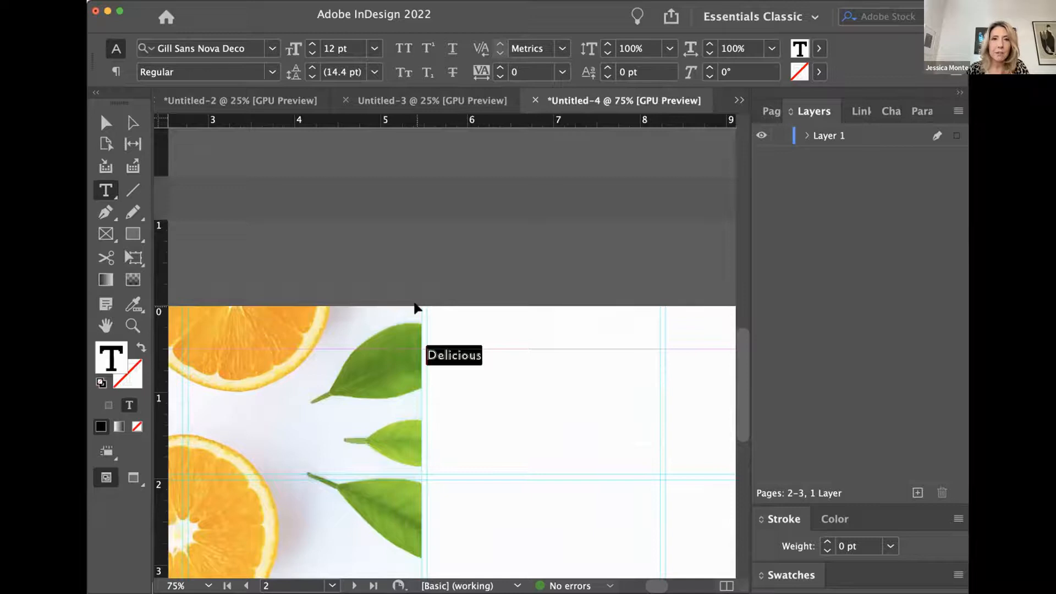
{"action": "left_click", "coordinate": [374, 50]}
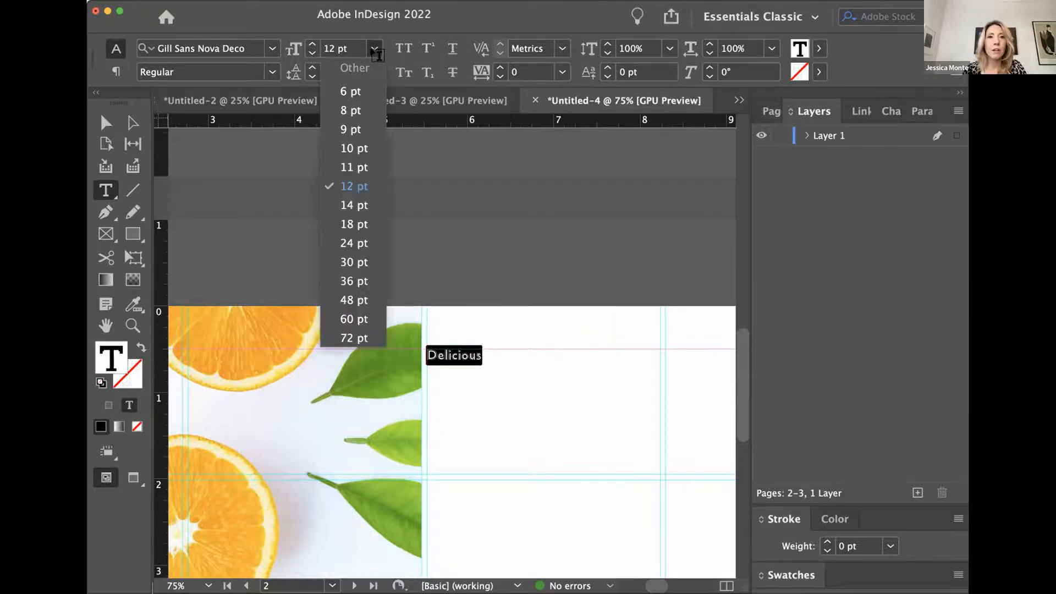
{"action": "left_click", "coordinate": [375, 51]}
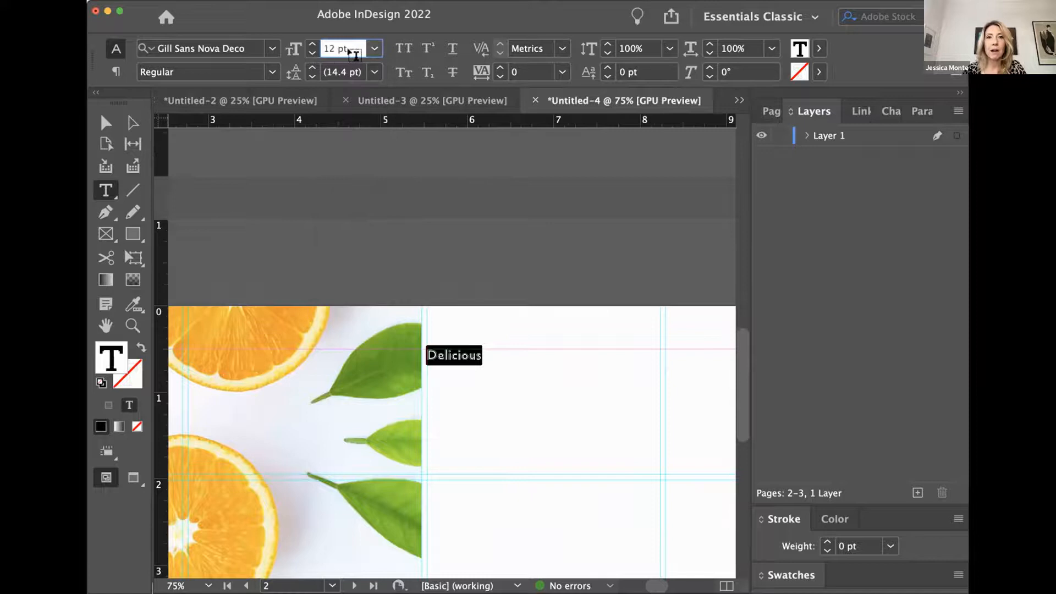
{"action": "left_click", "coordinate": [375, 50]}
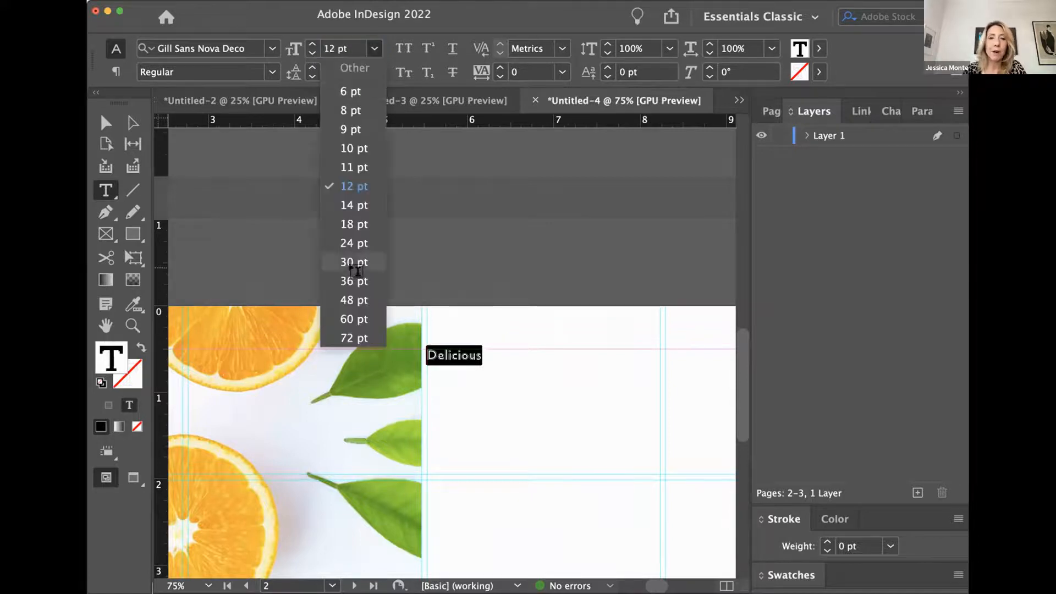
{"action": "left_click", "coordinate": [353, 261]}
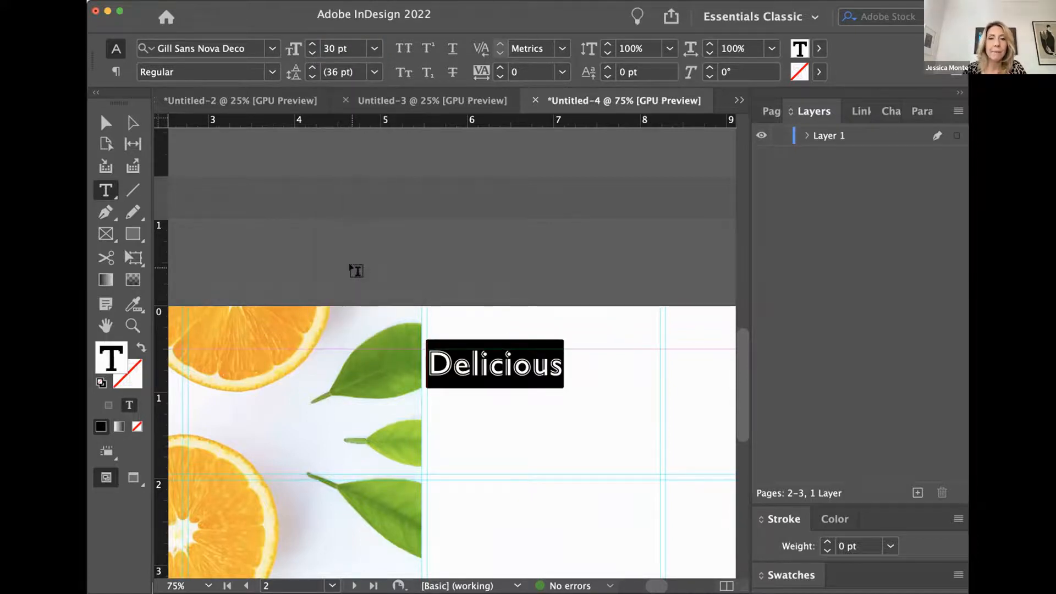
{"action": "left_click", "coordinate": [374, 50]}
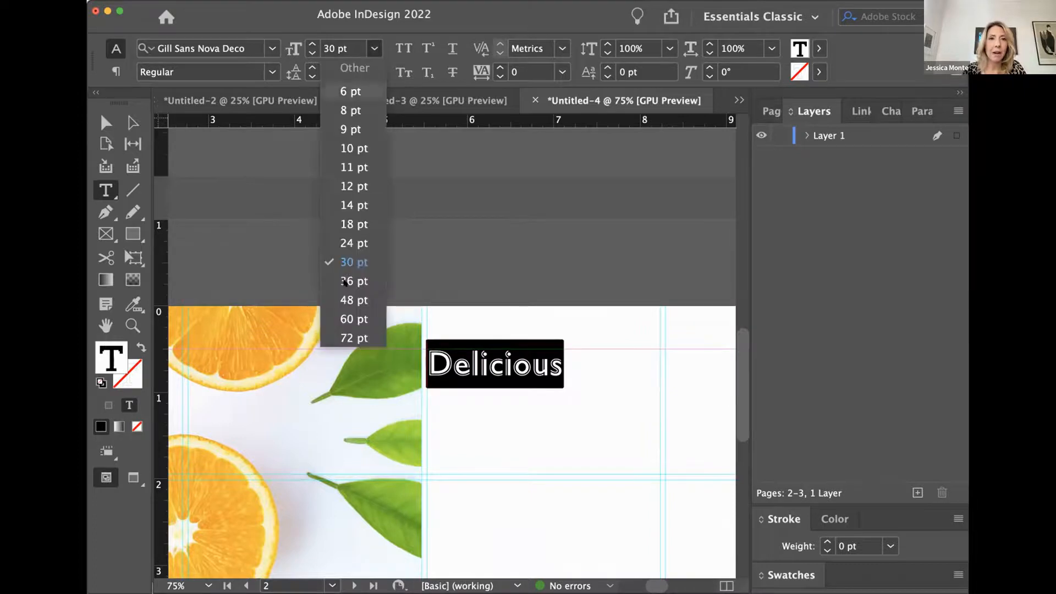
{"action": "left_click", "coordinate": [346, 300]}
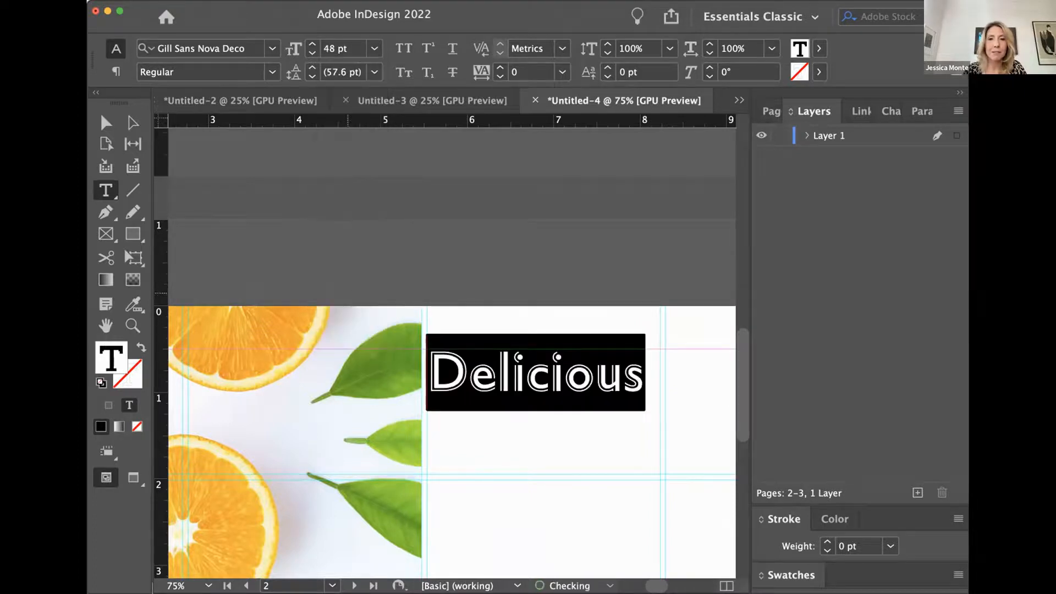
- Add an exclamation mark to the headline and fill all its text with the C=100 M=0 Y=0 K=0 swatch
{"action": "left_click", "coordinate": [638, 379]}
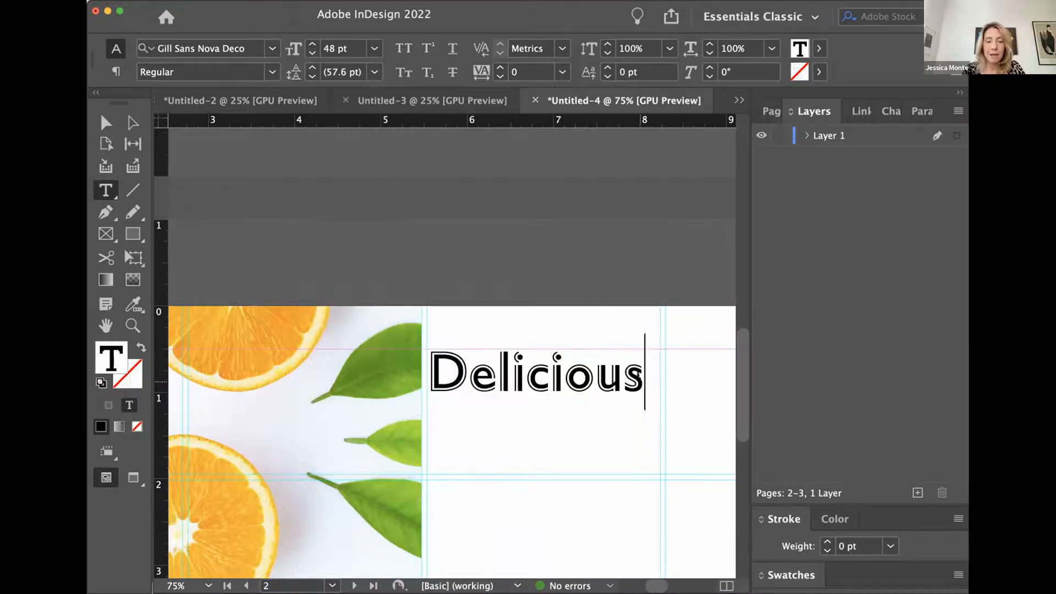
{"action": "type", "text": "!"}
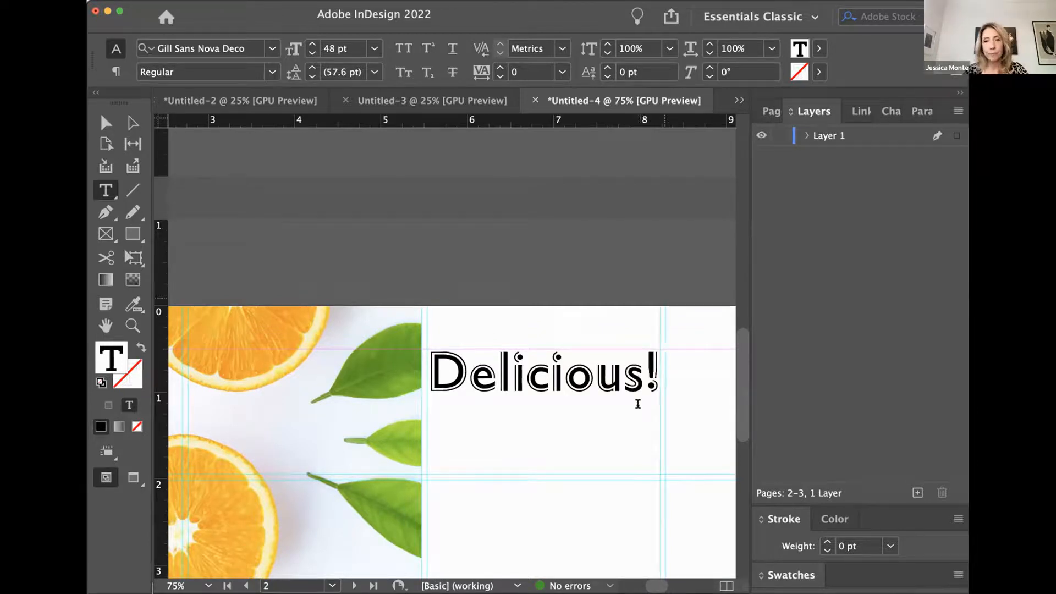
{"action": "left_click_drag", "start_coordinate": [659, 370], "coordinate": [436, 365]}
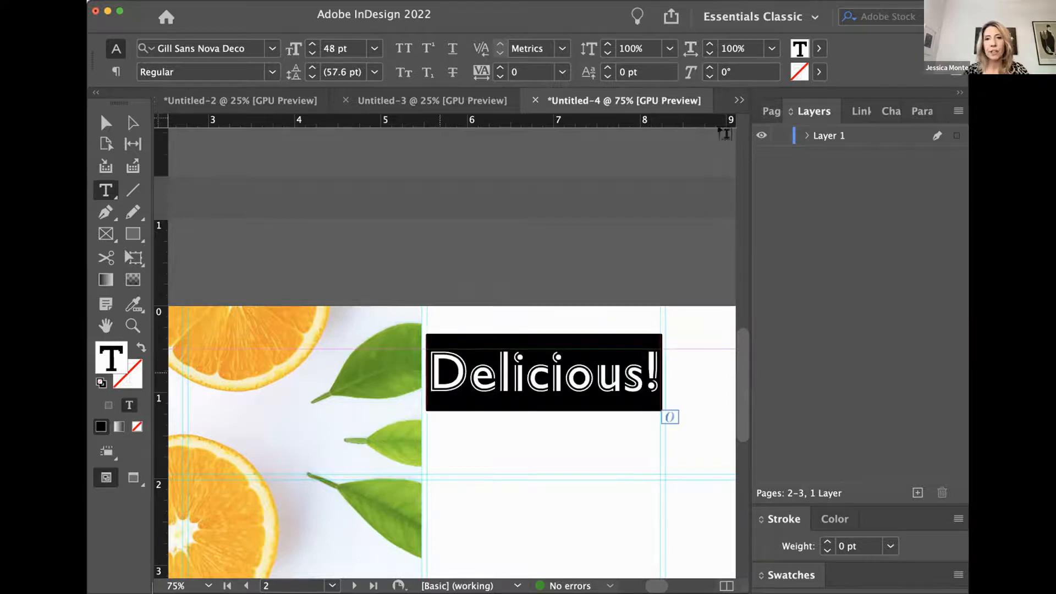
{"action": "left_click", "coordinate": [818, 49]}
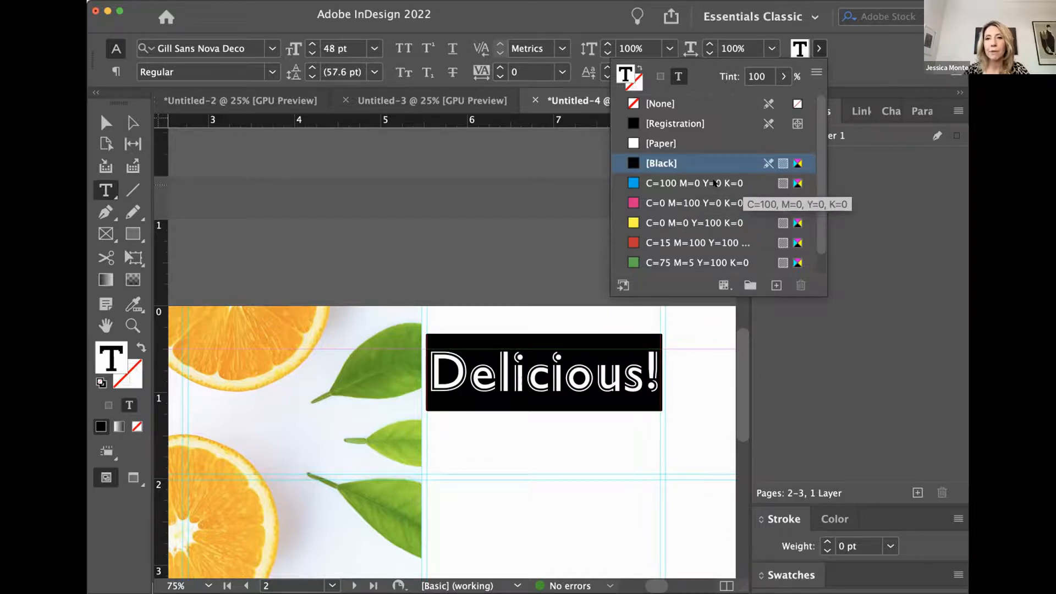
{"action": "left_click", "coordinate": [686, 185]}
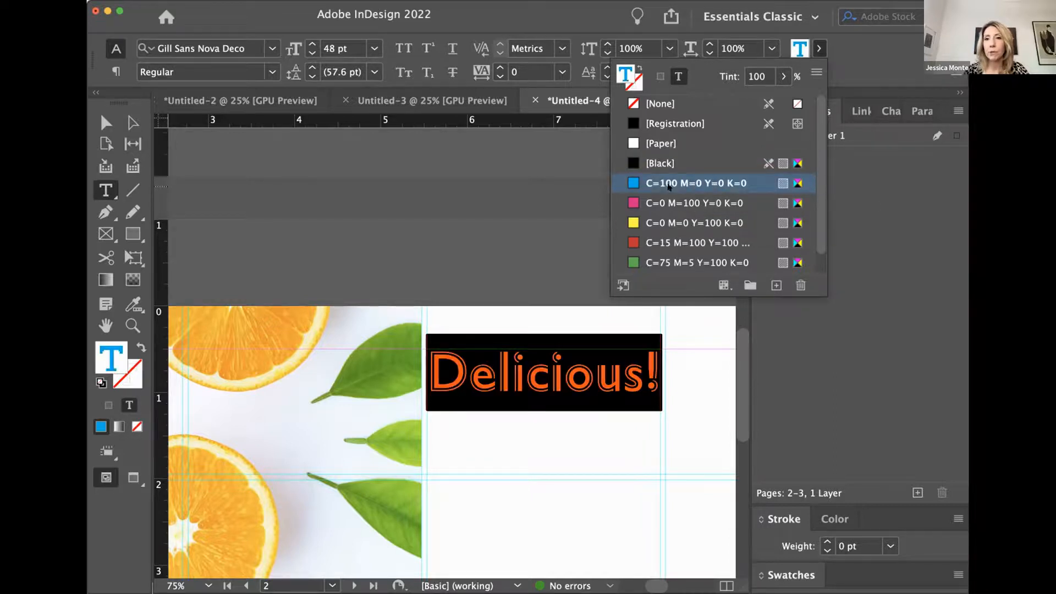
- Redefine the headline's cyan swatch as a light green with C=36 M=0 Y=81 K=0
{"action": "double_click", "coordinate": [632, 184]}
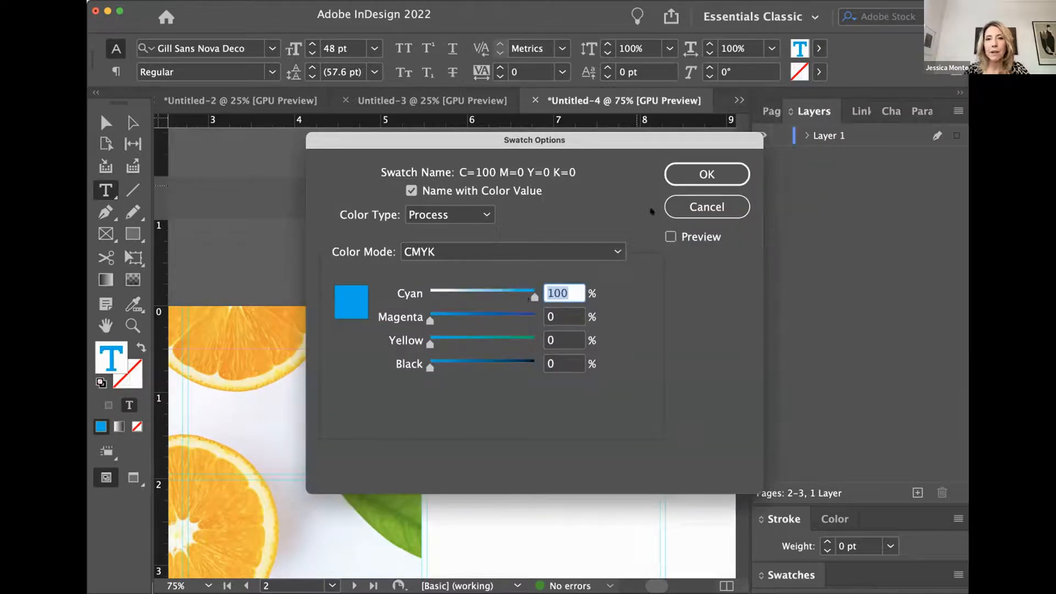
{"action": "left_click", "coordinate": [707, 175]}
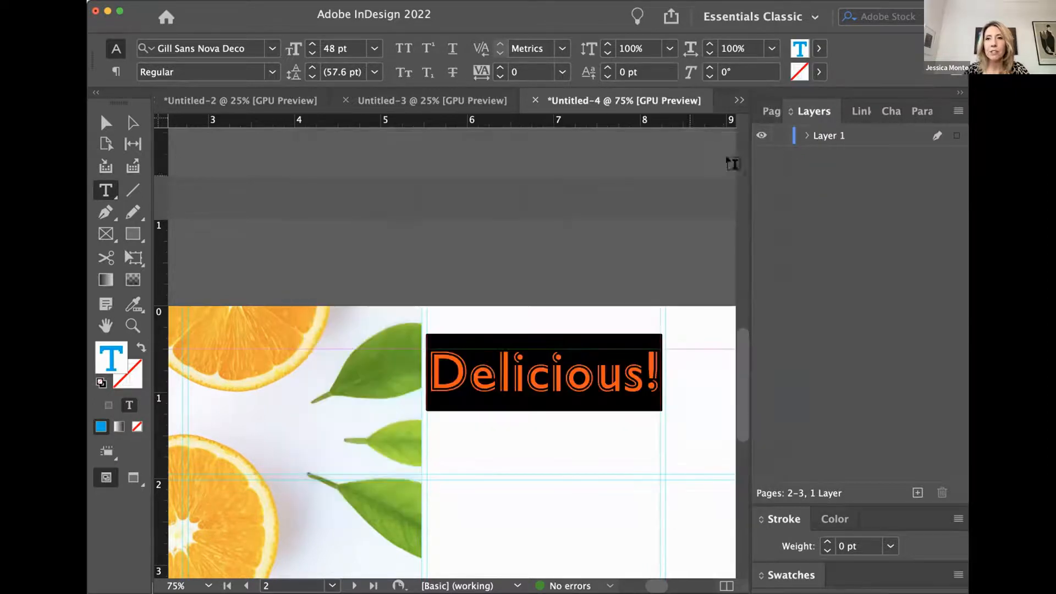
{"action": "left_click", "coordinate": [817, 49]}
{"action": "double_click", "coordinate": [633, 182]}
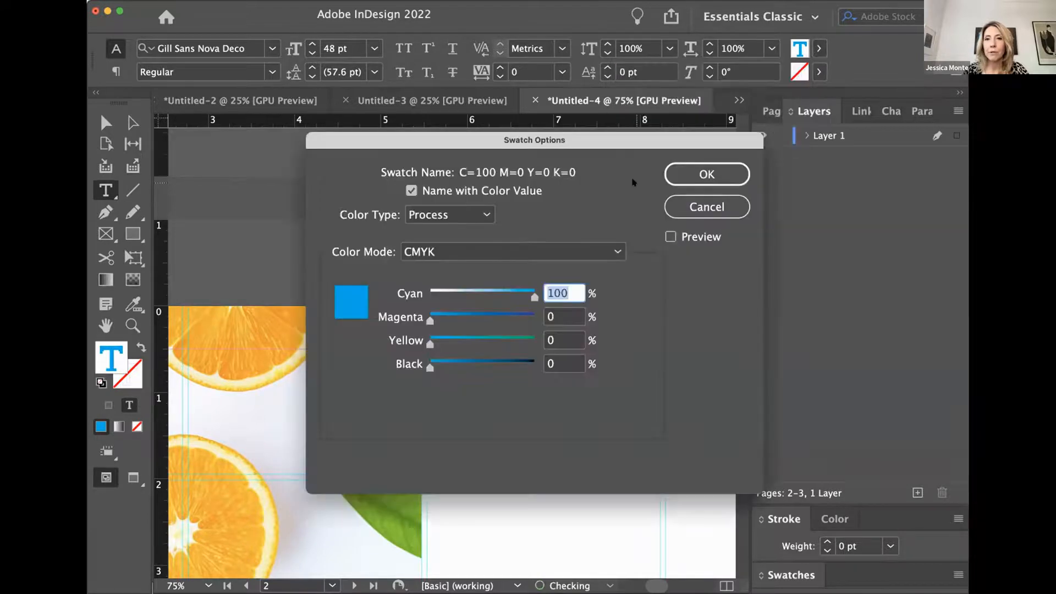
{"action": "mouse_move", "coordinate": [531, 294]}
{"action": "left_mouse_down"}
{"action": "mouse_move", "coordinate": [473, 295]}
{"action": "mouse_move", "coordinate": [532, 293]}
{"action": "left_mouse_up"}
{"action": "double_click", "coordinate": [556, 294]}
{"action": "type", "text": "0"}
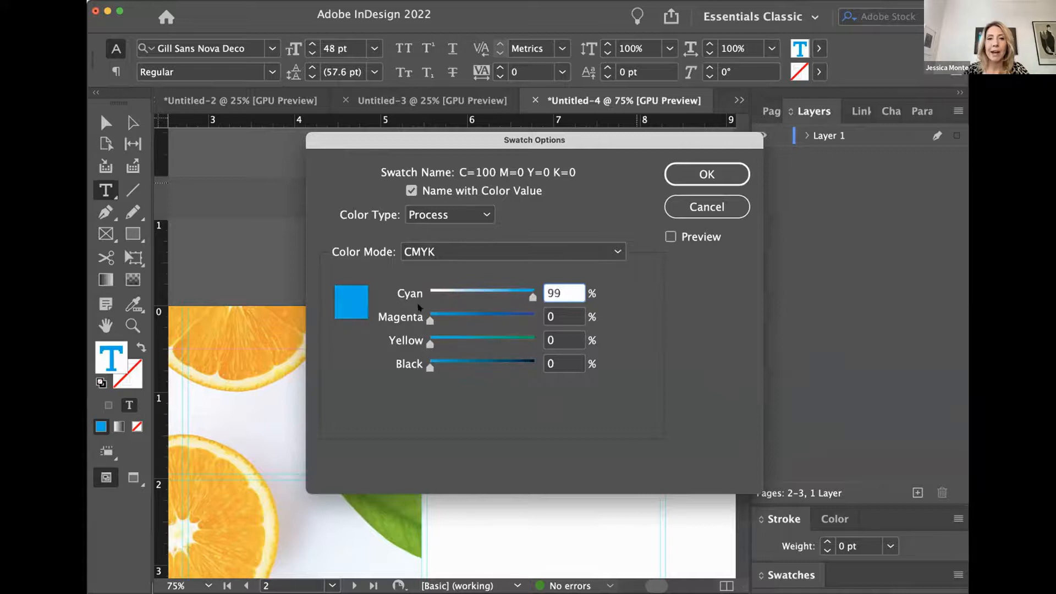
{"action": "double_click", "coordinate": [556, 292]}
{"action": "type", "text": "100"}
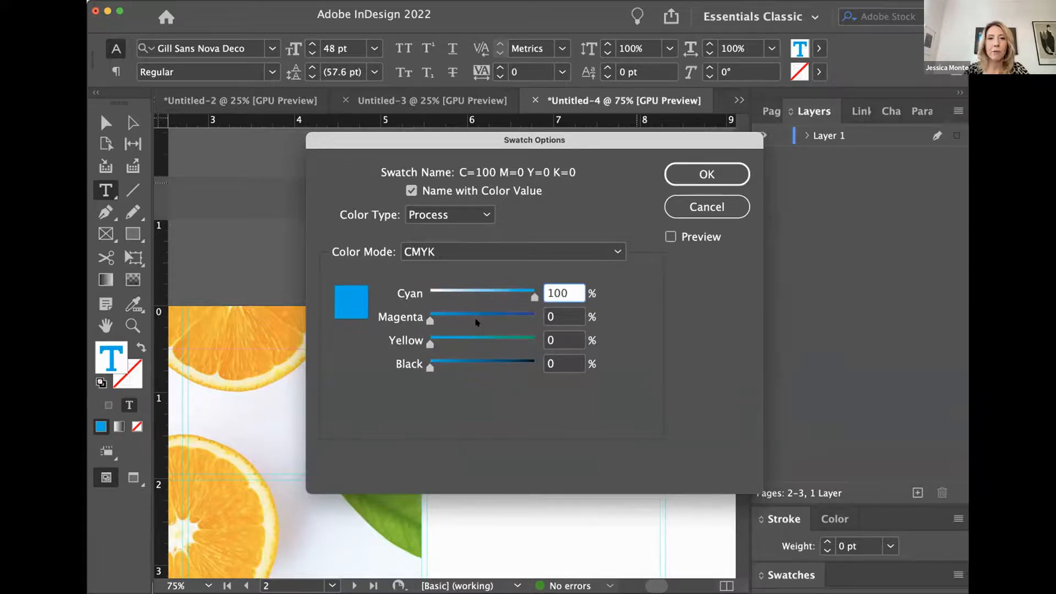
{"action": "left_click_drag", "start_coordinate": [430, 320], "coordinate": [477, 342]}
{"action": "left_click_drag", "start_coordinate": [426, 298], "coordinate": [467, 299]}
{"action": "left_click_drag", "start_coordinate": [440, 365], "coordinate": [513, 343]}
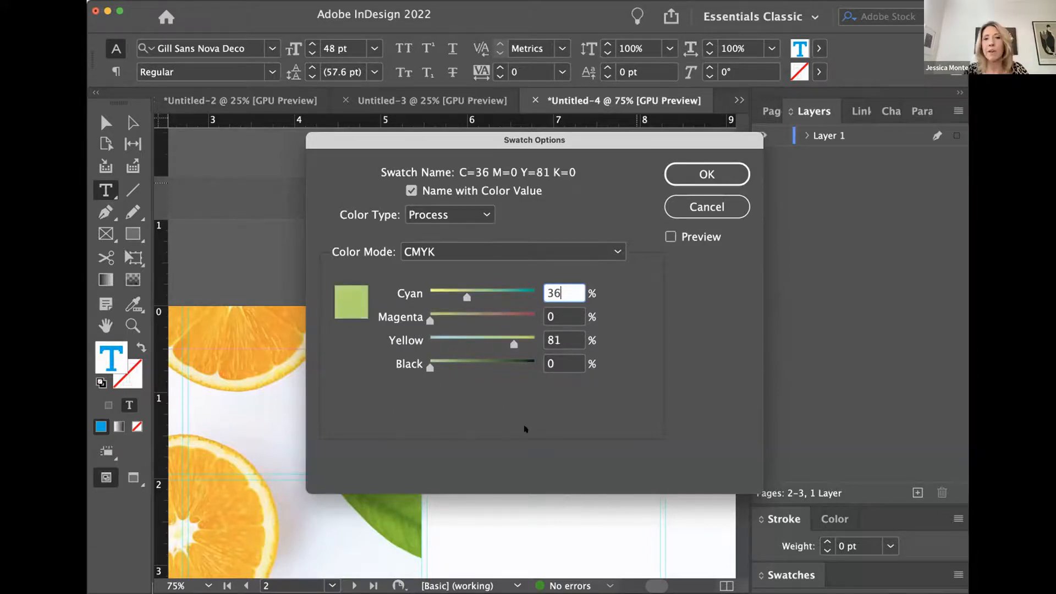
{"action": "left_click", "coordinate": [707, 174]}
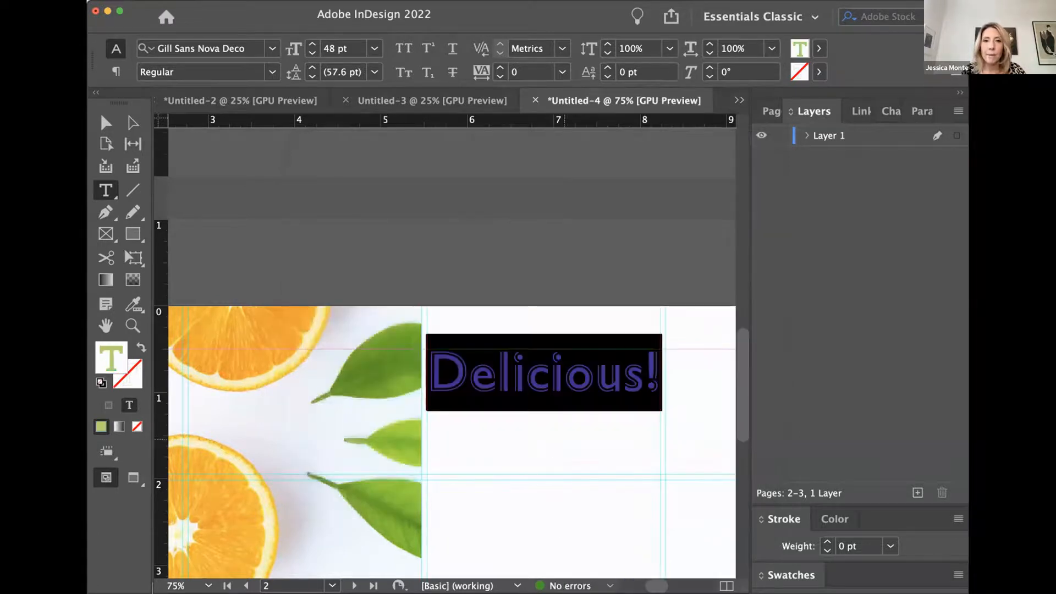
{"action": "left_click", "coordinate": [571, 404]}
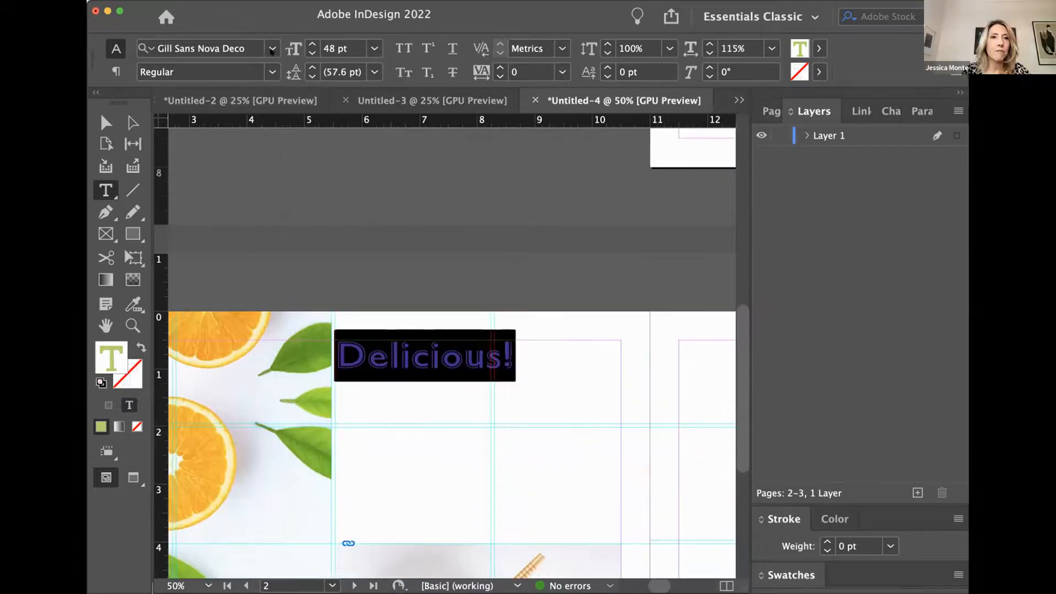
- Change the headline's font to Georgia and skew its text to 31°
{"action": "left_click", "coordinate": [272, 48]}
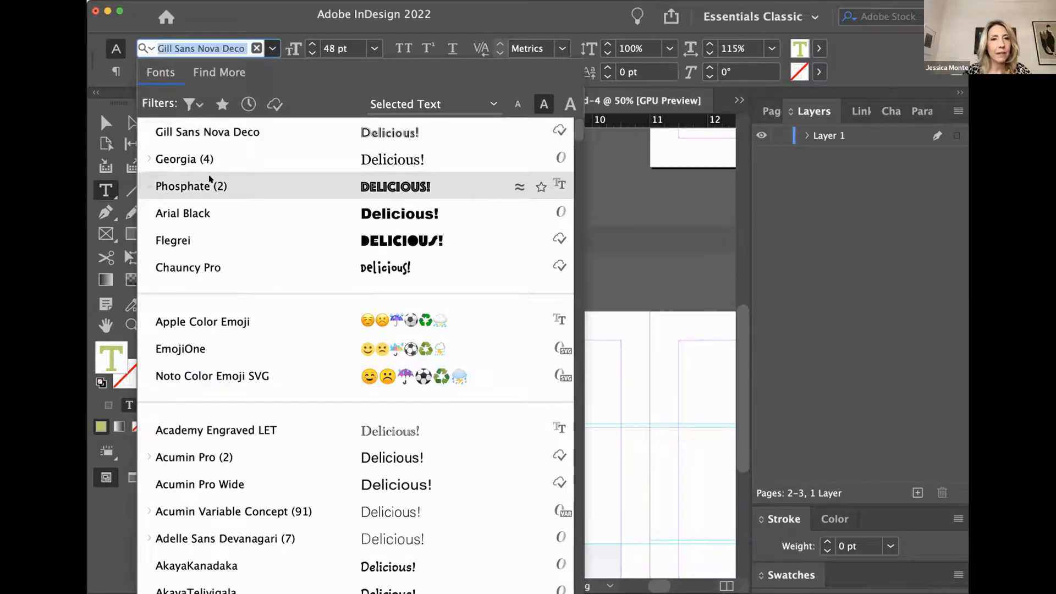
{"action": "left_click", "coordinate": [245, 161]}
{"action": "left_click", "coordinate": [710, 66]}
{"action": "left_click", "coordinate": [709, 67]}
{"action": "left_click", "coordinate": [710, 66]}
{"action": "left_click", "coordinate": [709, 66]}
{"action": "left_click", "coordinate": [710, 66]}
{"action": "left_click", "coordinate": [710, 66]}
{"action": "left_click", "coordinate": [710, 66]}
{"action": "left_click", "coordinate": [710, 66]}
{"action": "left_click", "coordinate": [709, 66]}
{"action": "left_click", "coordinate": [709, 66]}
{"action": "left_click", "coordinate": [710, 67]}
{"action": "left_click", "coordinate": [709, 66]}
{"action": "left_click", "coordinate": [709, 66]}
{"action": "left_click", "coordinate": [709, 66]}
{"action": "left_click", "coordinate": [709, 66]}
{"action": "left_click", "coordinate": [709, 66]}
{"action": "left_click", "coordinate": [710, 67]}
{"action": "left_click", "coordinate": [709, 66]}
{"action": "left_click", "coordinate": [709, 67]}
{"action": "left_click", "coordinate": [709, 66]}
{"action": "left_click", "coordinate": [709, 67]}
{"action": "left_click", "coordinate": [709, 66]}
{"action": "left_click", "coordinate": [710, 67]}
{"action": "left_click", "coordinate": [709, 66]}
{"action": "left_click", "coordinate": [709, 67]}
{"action": "left_click", "coordinate": [556, 363]}
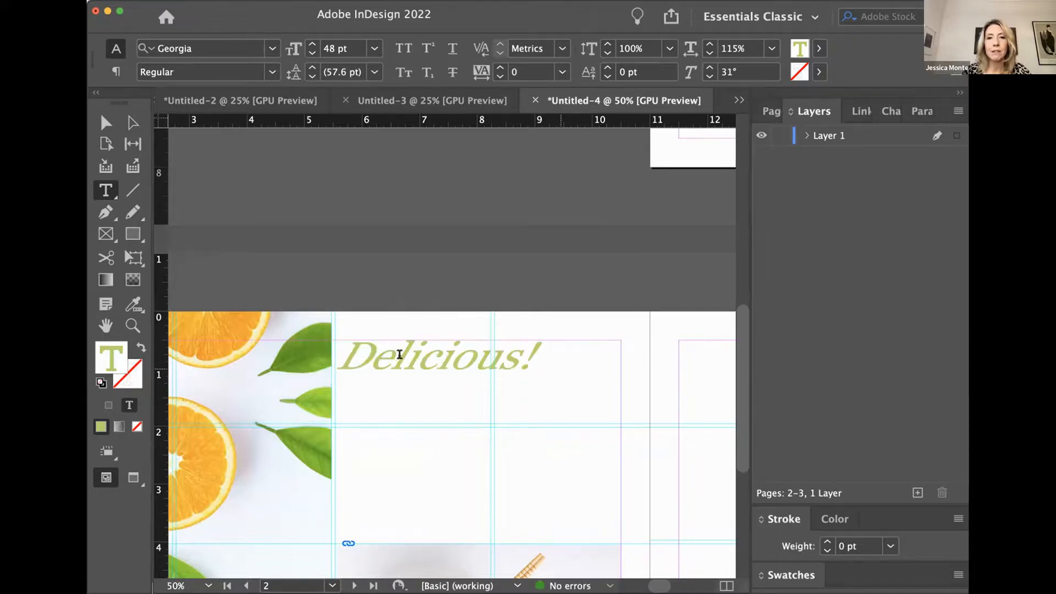
- Skew the whole headline backward to -37°
{"action": "key", "text": "shift+Left"}
{"action": "key", "text": "shift+Left"}
{"action": "key", "text": "shift+Left"}
{"action": "key", "text": "shift+Left"}
{"action": "key", "text": "shift+Left"}
{"action": "key", "text": "shift+Left"}
{"action": "key", "text": "shift+Left"}
{"action": "key", "text": "shift+Left"}
{"action": "key", "text": "shift+Left"}
{"action": "key", "text": "shift+Left"}
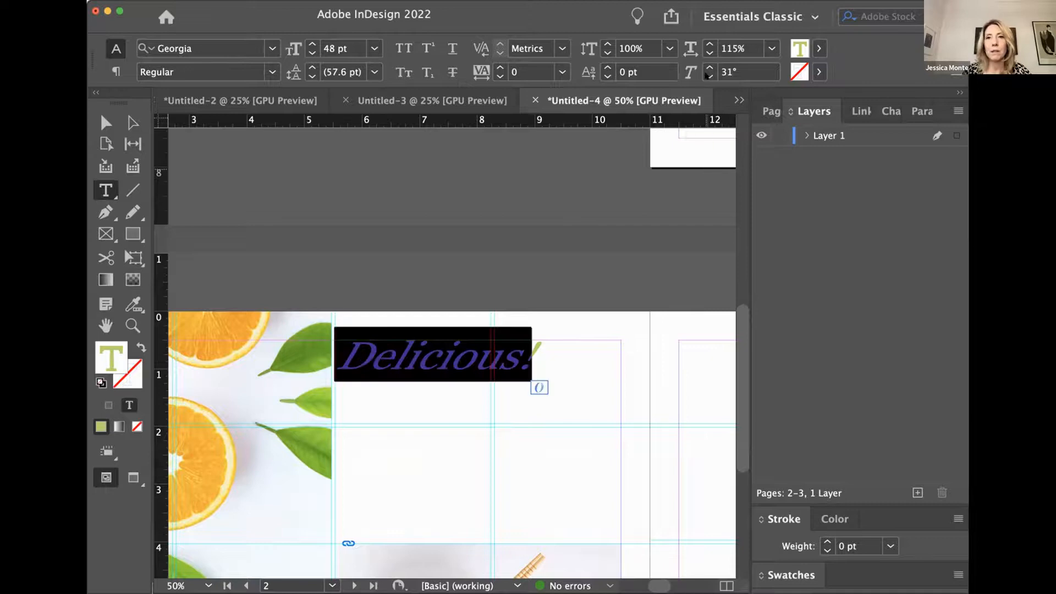
{"action": "left_click", "coordinate": [709, 76]}
{"action": "left_click", "coordinate": [708, 76]}
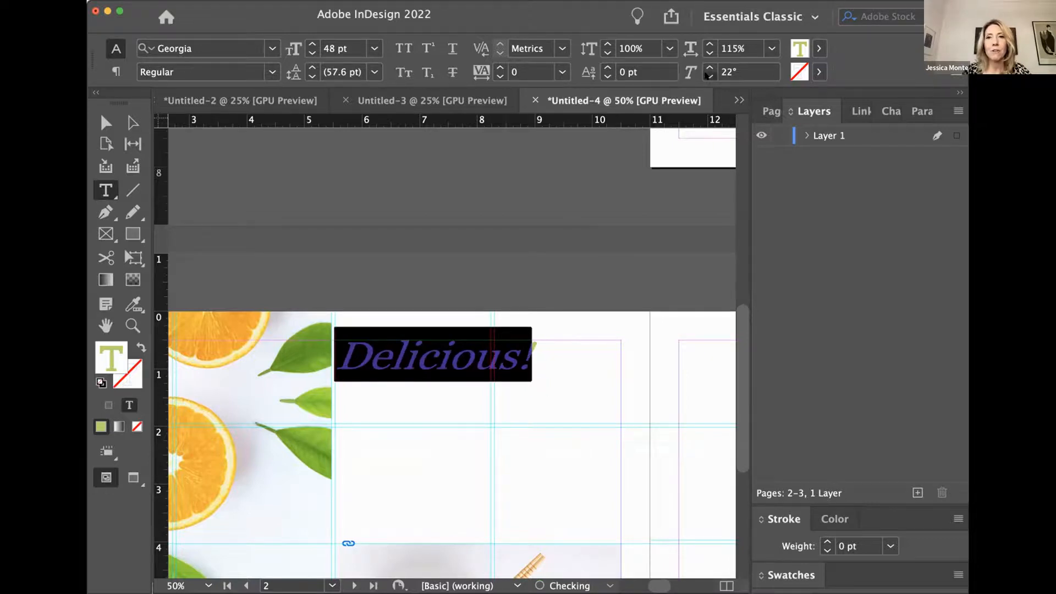
{"action": "left_click", "coordinate": [709, 76]}
{"action": "left_click", "coordinate": [708, 77]}
{"action": "left_click", "coordinate": [709, 76]}
{"action": "left_click", "coordinate": [709, 76]}
{"action": "left_click", "coordinate": [708, 77]}
{"action": "left_click", "coordinate": [709, 76]}
{"action": "left_click", "coordinate": [709, 77]}
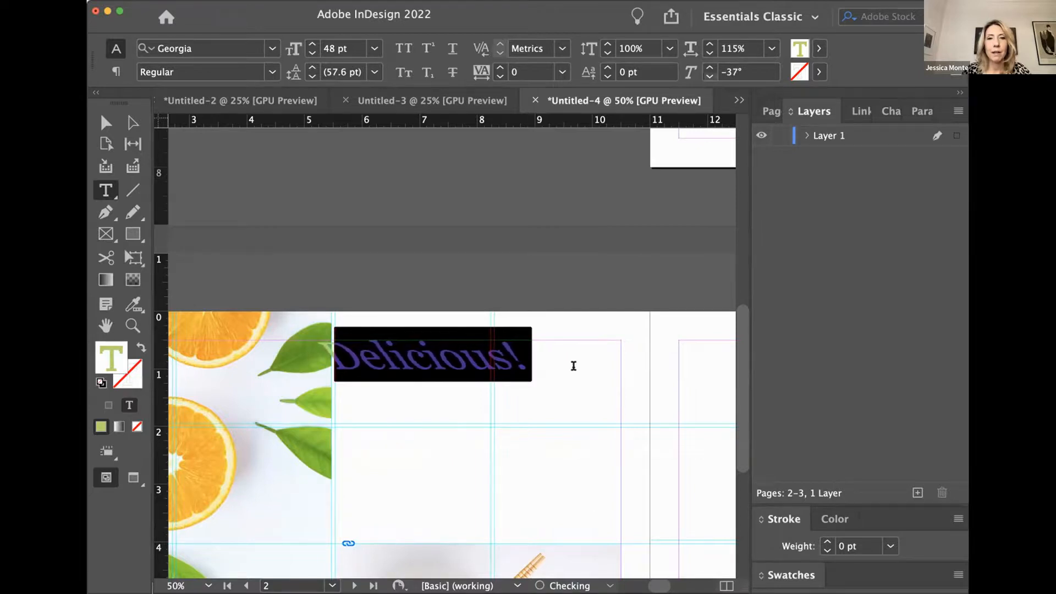
{"action": "left_click", "coordinate": [557, 358]}
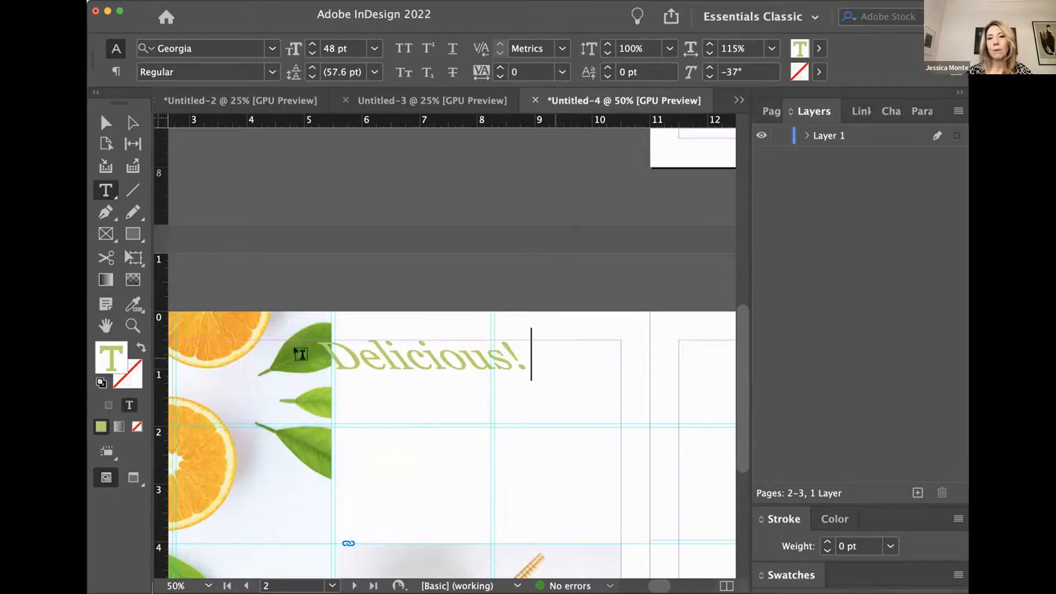
- Reset the skew of the entire headline to 0°
{"action": "key", "text": "super+a"}
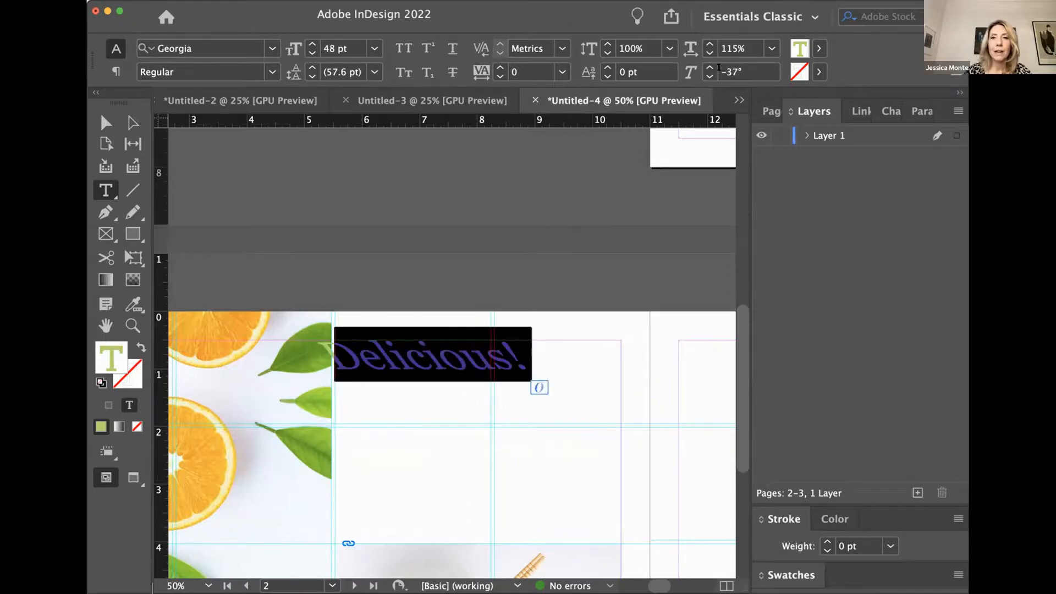
{"action": "double_click", "coordinate": [719, 67]}
{"action": "type", "text": "0"}
{"action": "key", "text": "Return"}
- Change the Delicious! headline's font to Gill Sans Nova Deco
{"action": "left_click", "coordinate": [272, 48]}
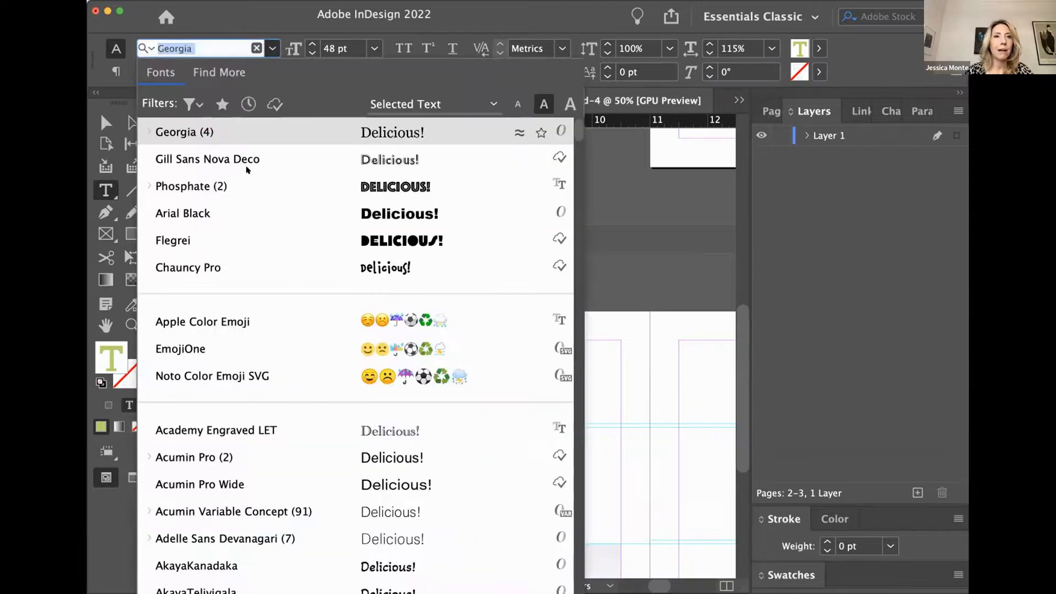
{"action": "left_click", "coordinate": [247, 161]}
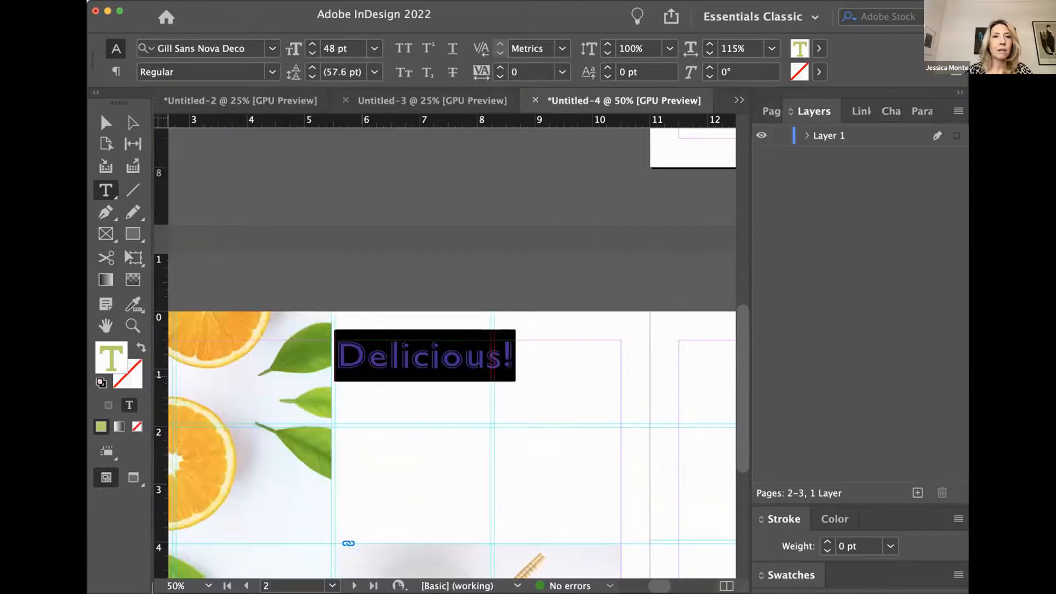
{"action": "left_click", "coordinate": [388, 383]}
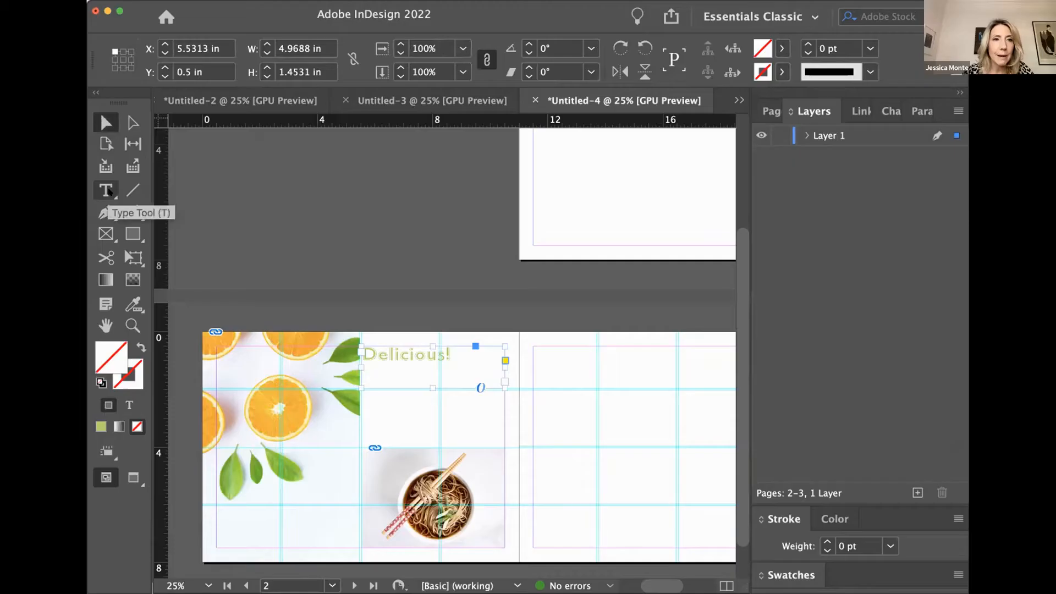
- Draw a text frame between the headline and the noodle picture, spanning the picture's width, and fill it with placeholder text
{"action": "mouse_move", "coordinate": [360, 387]}
{"action": "left_mouse_down"}
{"action": "mouse_move", "coordinate": [484, 420]}
{"action": "mouse_move", "coordinate": [497, 438]}
{"action": "left_mouse_up"}
{"action": "left_click", "coordinate": [368, 391]}
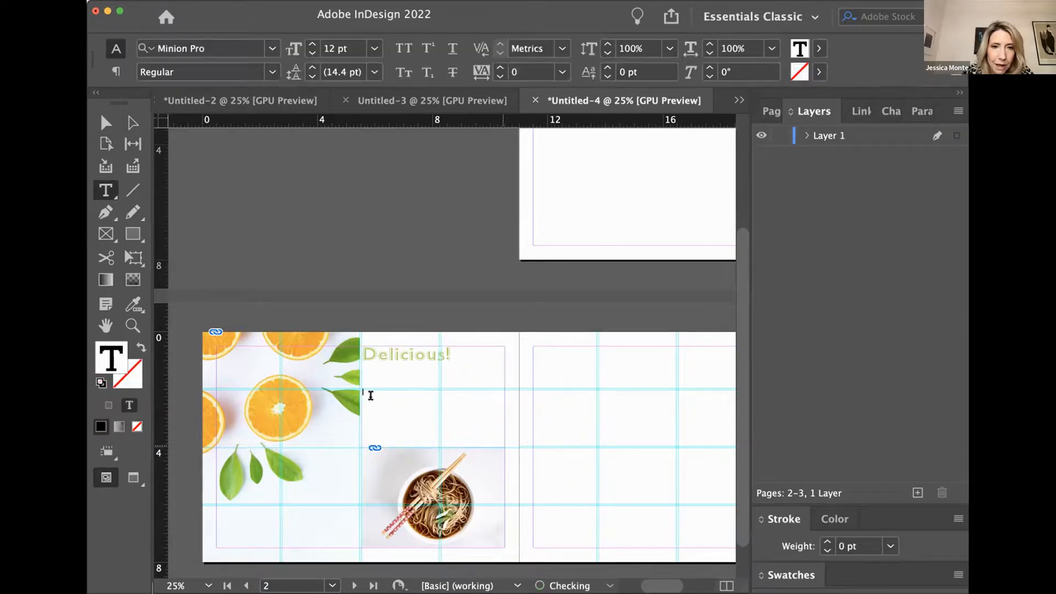
{"action": "right_click", "coordinate": [371, 401]}
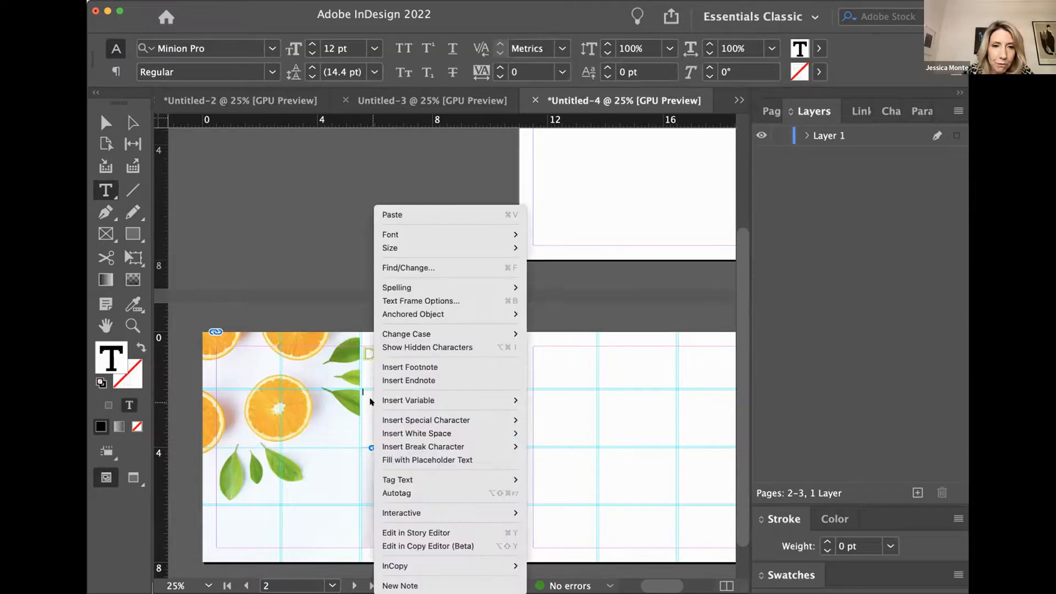
{"action": "left_click", "coordinate": [408, 459]}
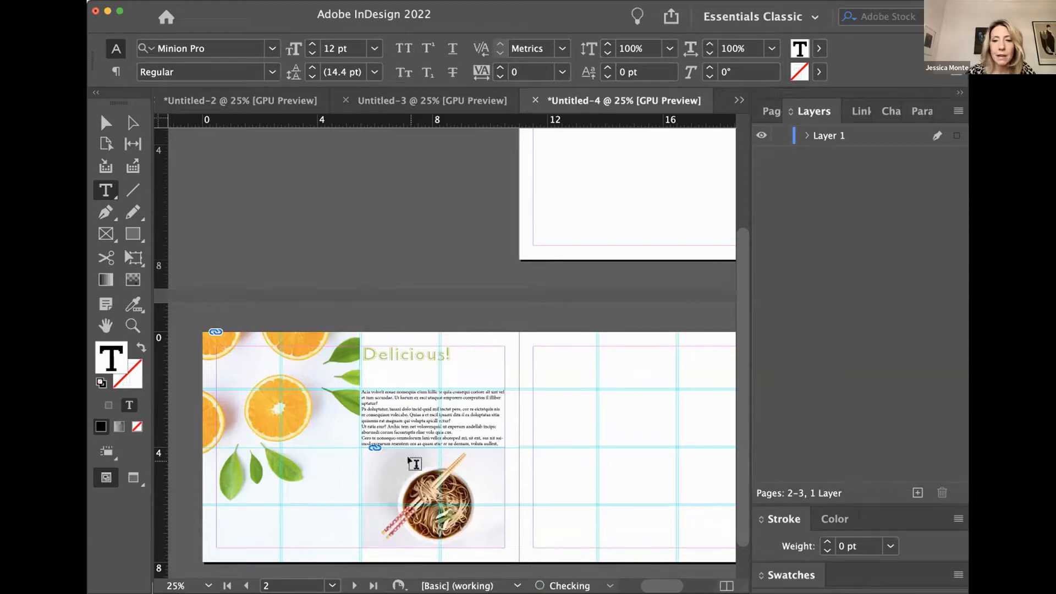
{"action": "left_click", "coordinate": [414, 463]}
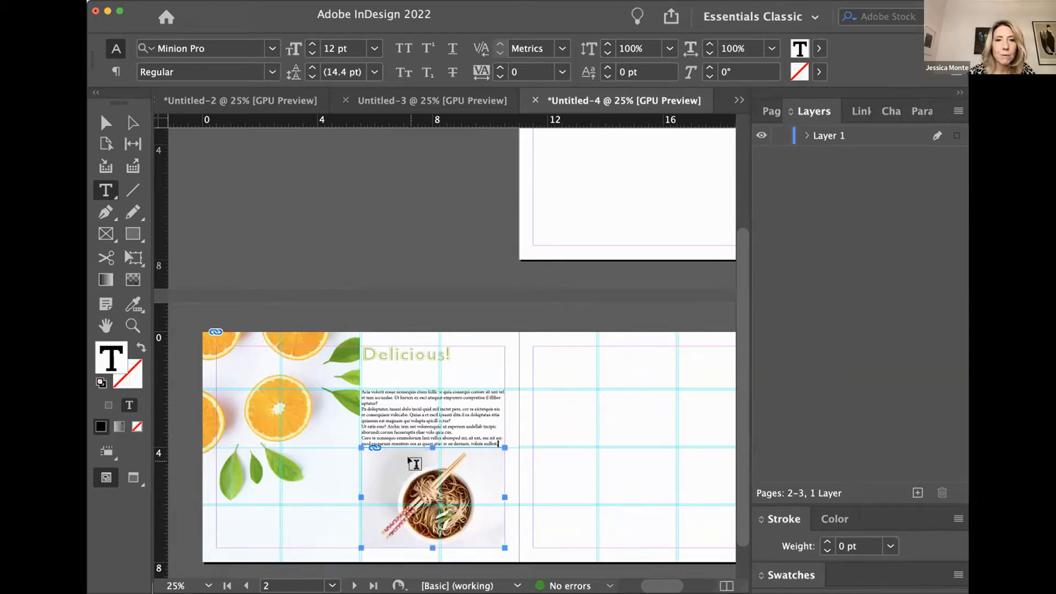
- Select all the placeholder body text above the noodle picture and show its paragraph formatting options
{"action": "key", "text": "super+equal"}
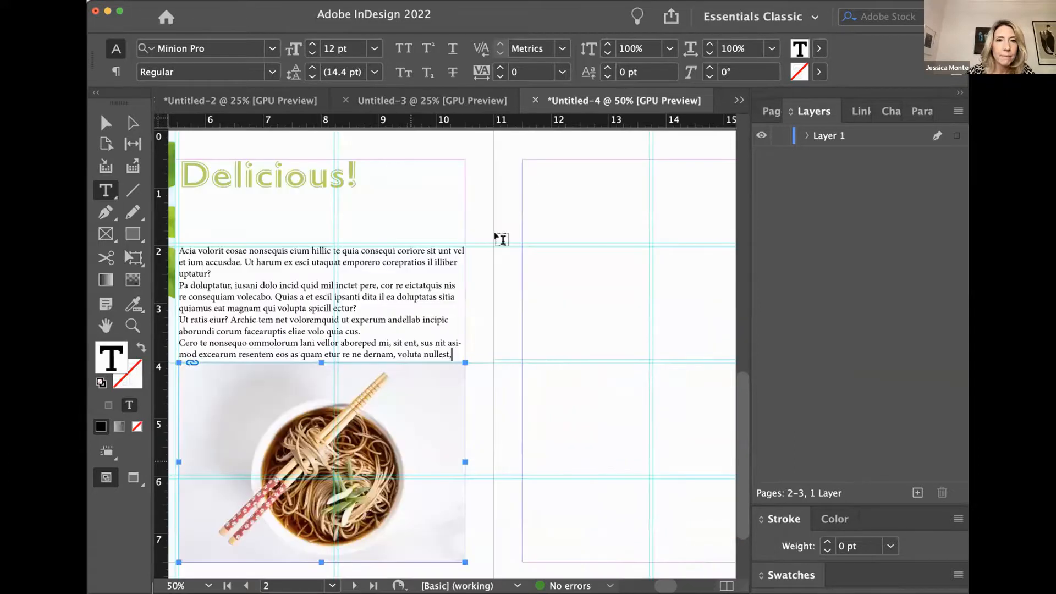
{"action": "scroll", "coordinate": [501, 239], "scroll_direction": "left", "scroll_amount": 5}
{"action": "scroll", "coordinate": [501, 240], "scroll_direction": "down", "scroll_amount": 3}
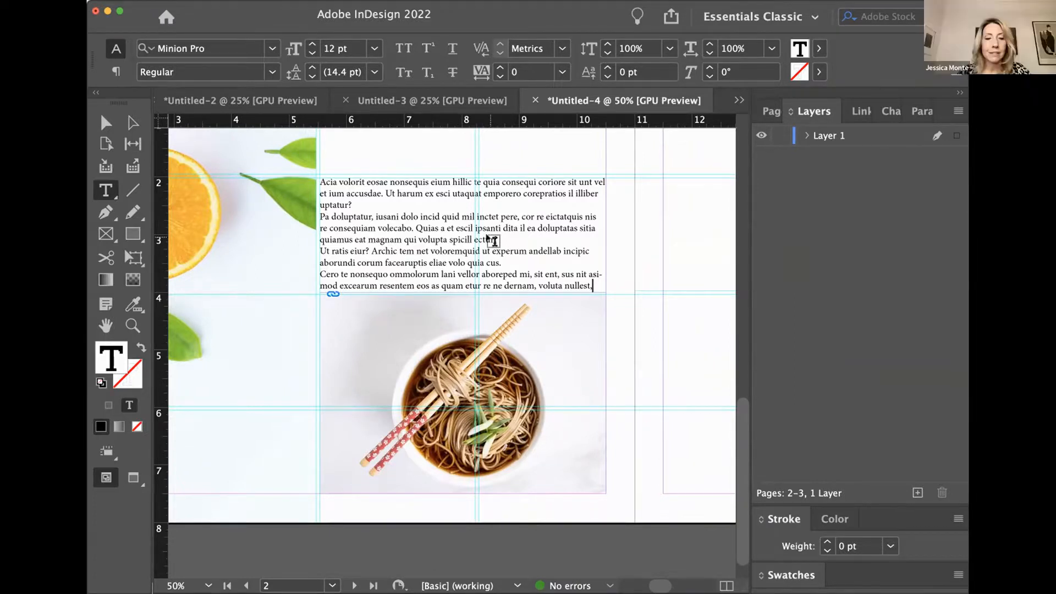
{"action": "key", "text": "super+a"}
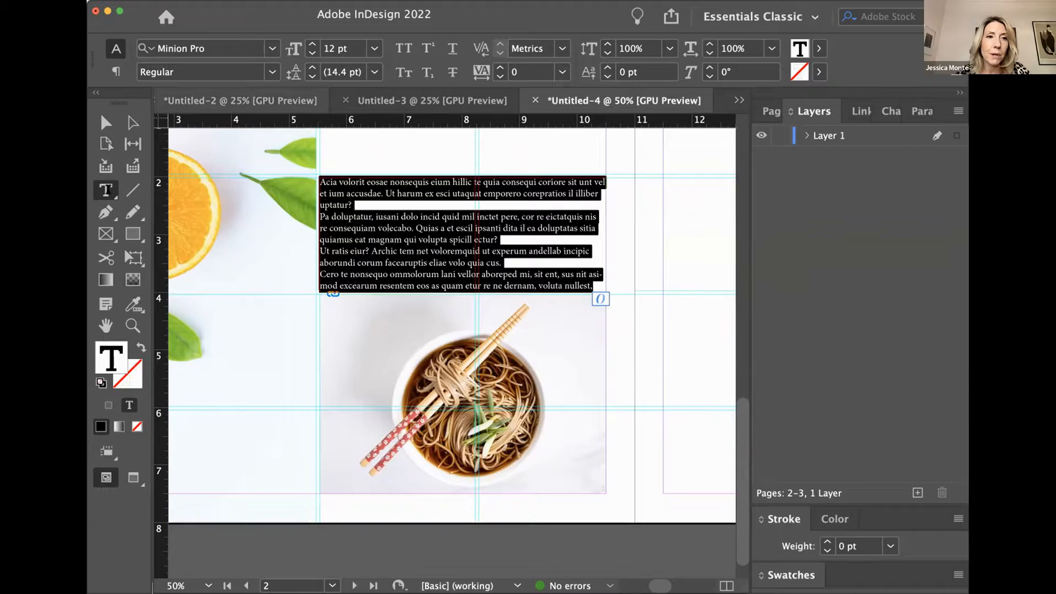
{"action": "left_click", "coordinate": [115, 70]}
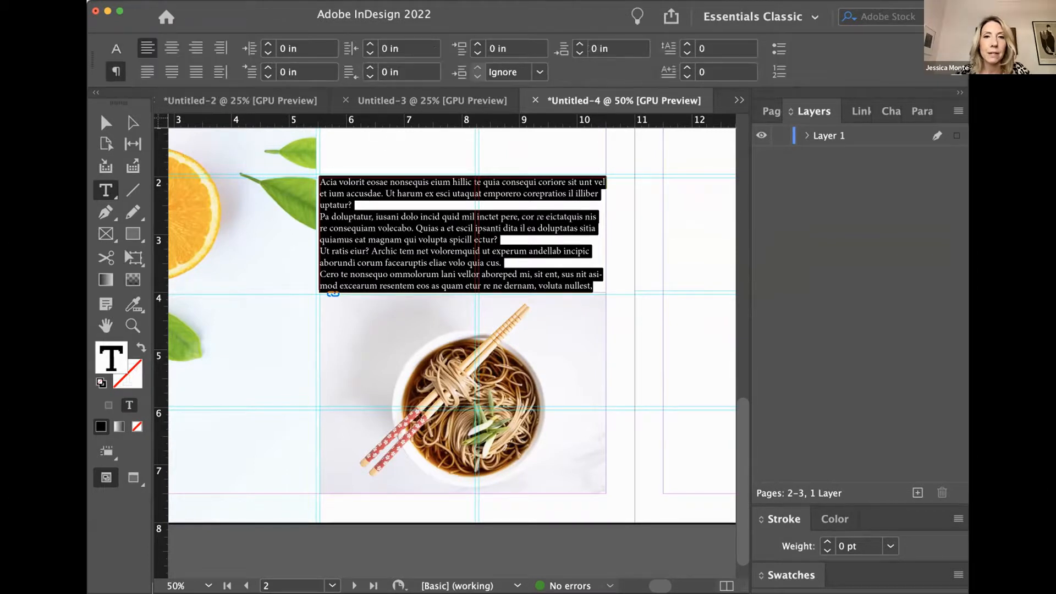